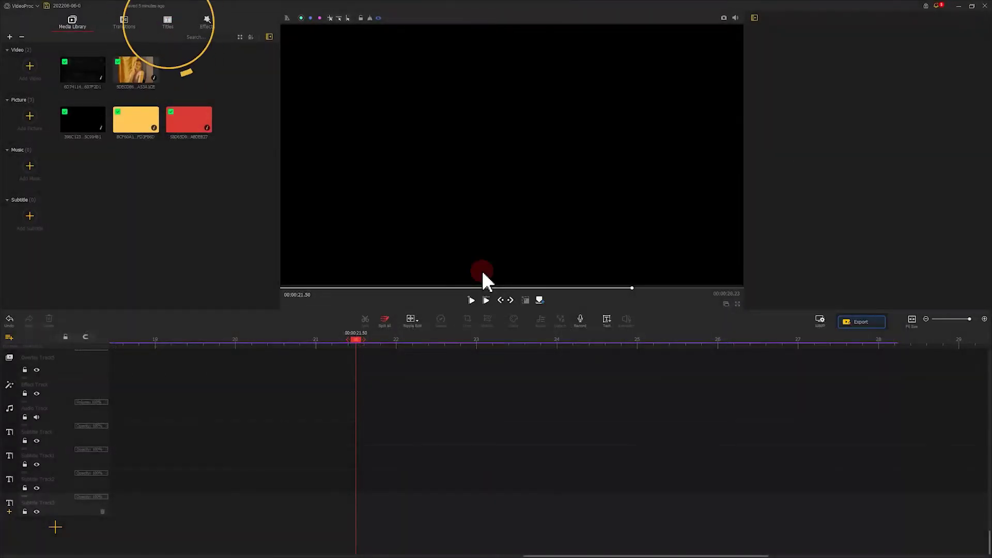
- Place the Title 6 template on the subtitle track at the 21.5-second playhead
left_click(167, 28)
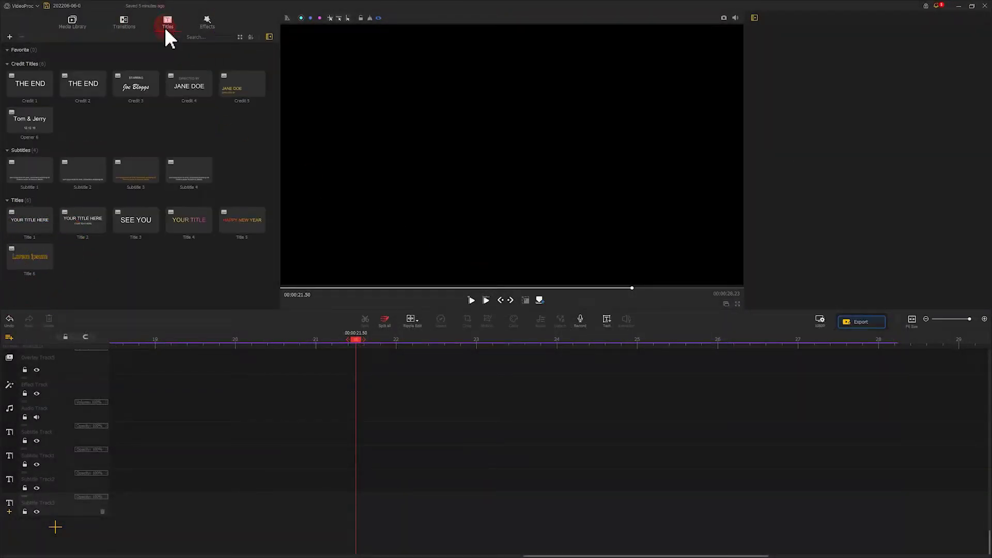
left_click(39, 232)
left_click_drag(29, 256, 366, 426)
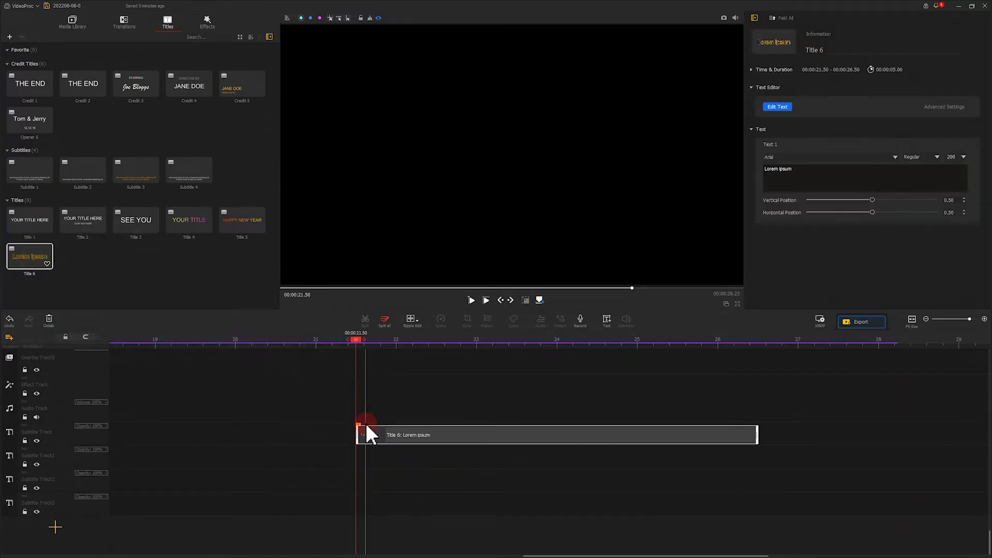
- Change the title text to SLOWDOWN SLOWDOWN in the Britannic Bold font
left_click(765, 239)
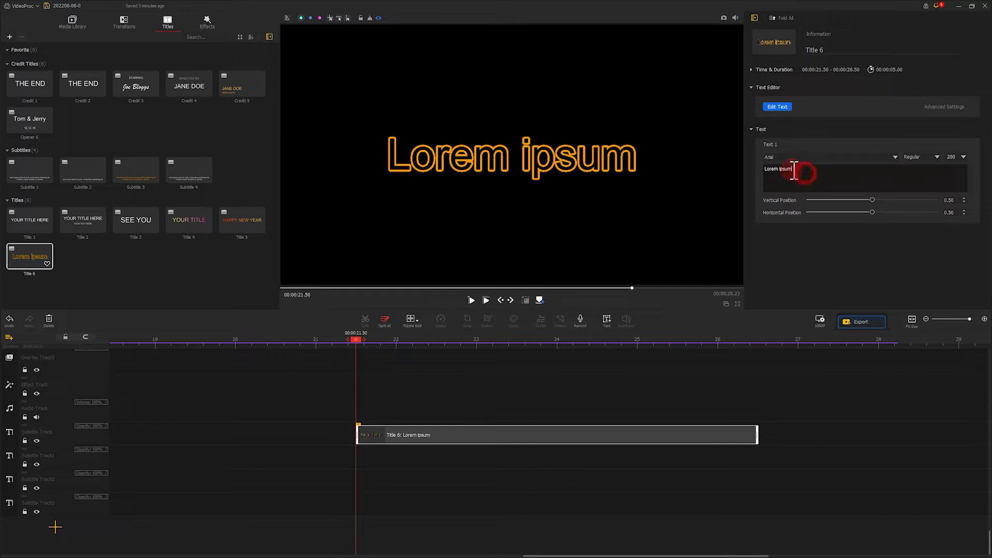
type("SLOWDOWN SLOWDOWN")
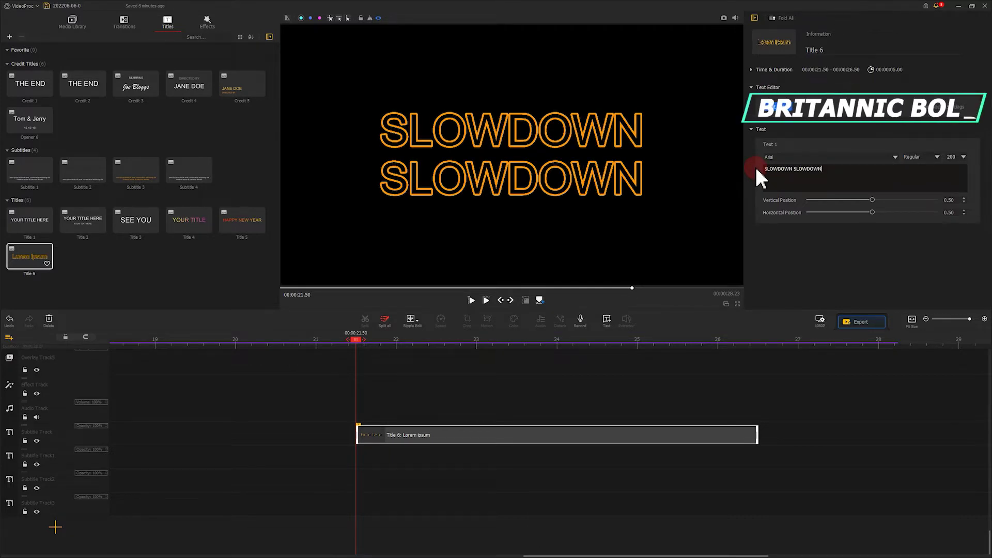
left_click(804, 154)
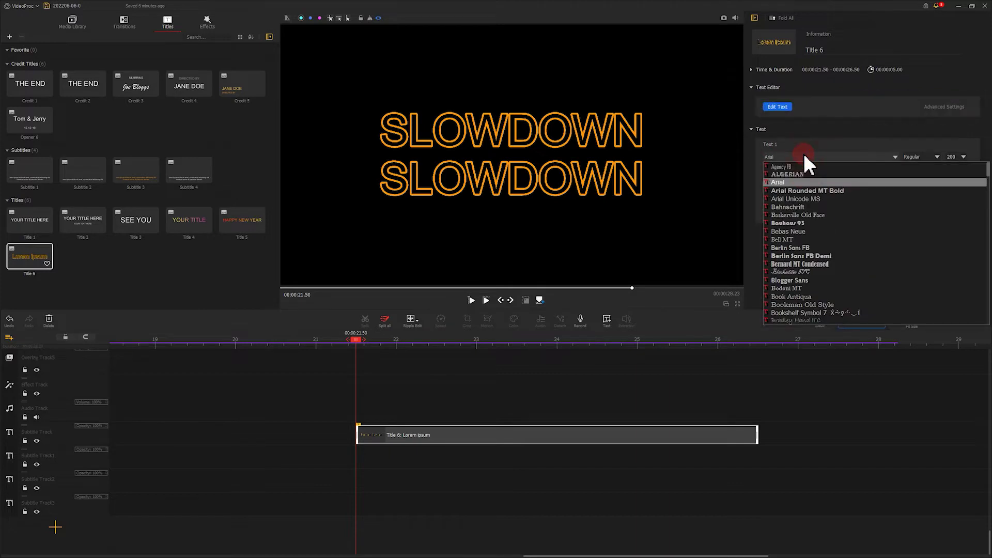
scroll(797, 223, "down", 2)
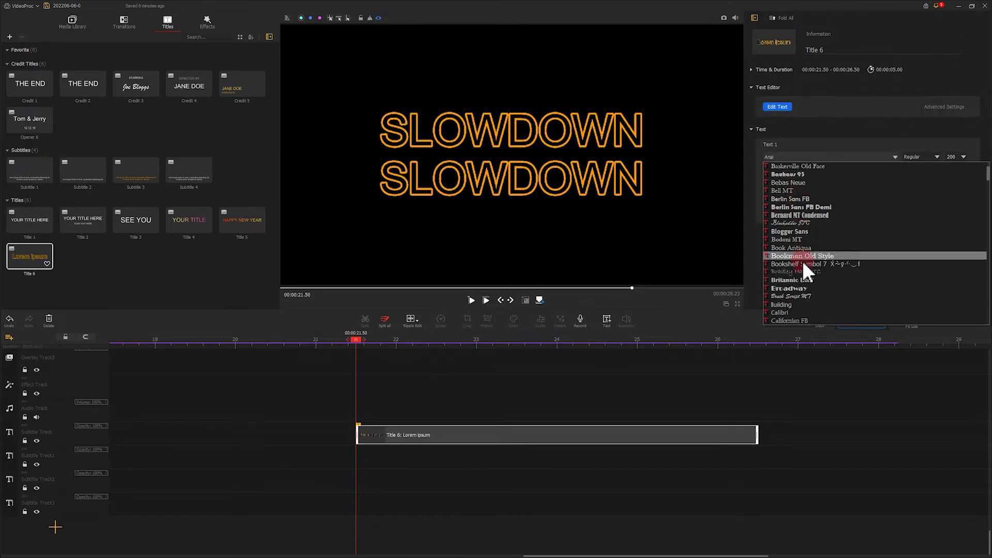
left_click(806, 284)
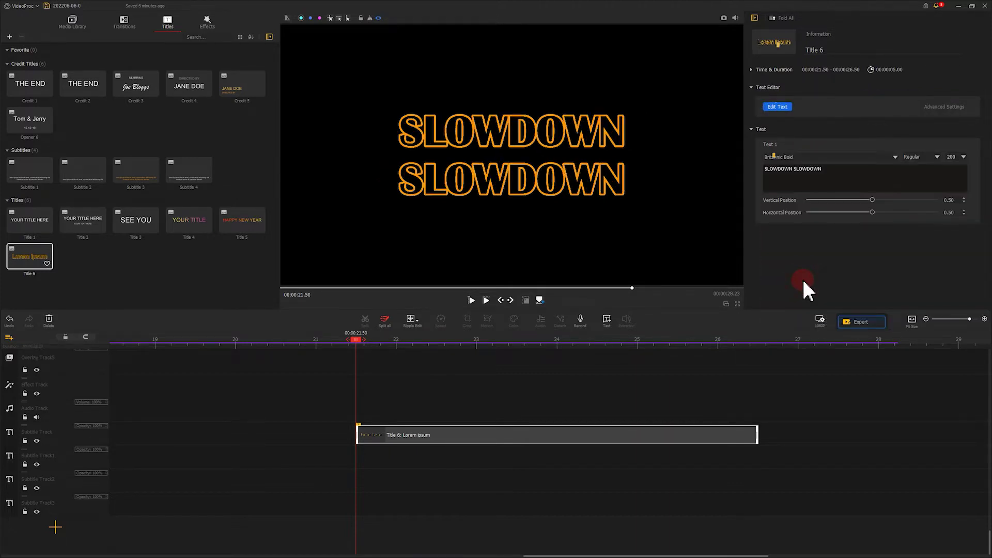
left_click(788, 107)
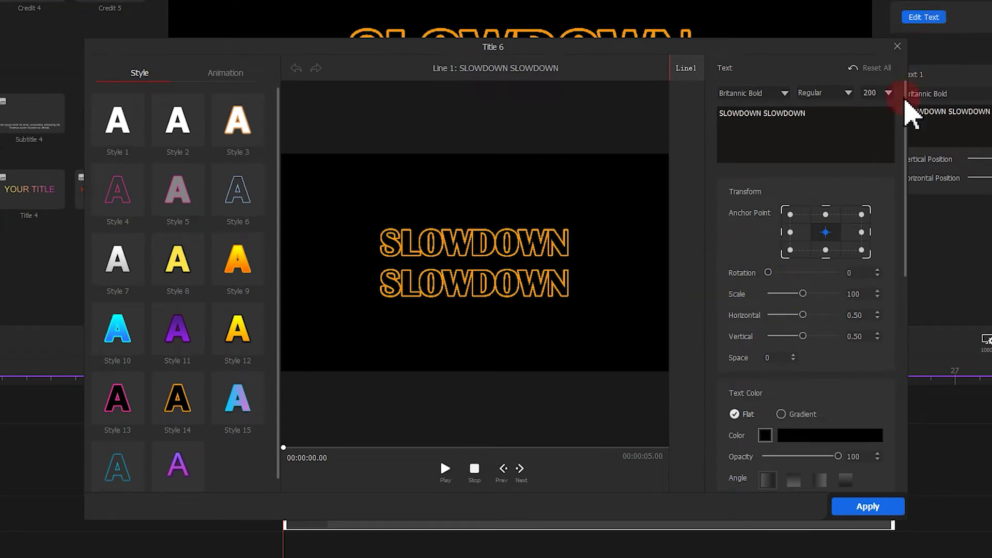
- Scale the SLOWDOWN title to 173 and give it a white text border of size 5
left_click_drag(808, 299, 837, 310)
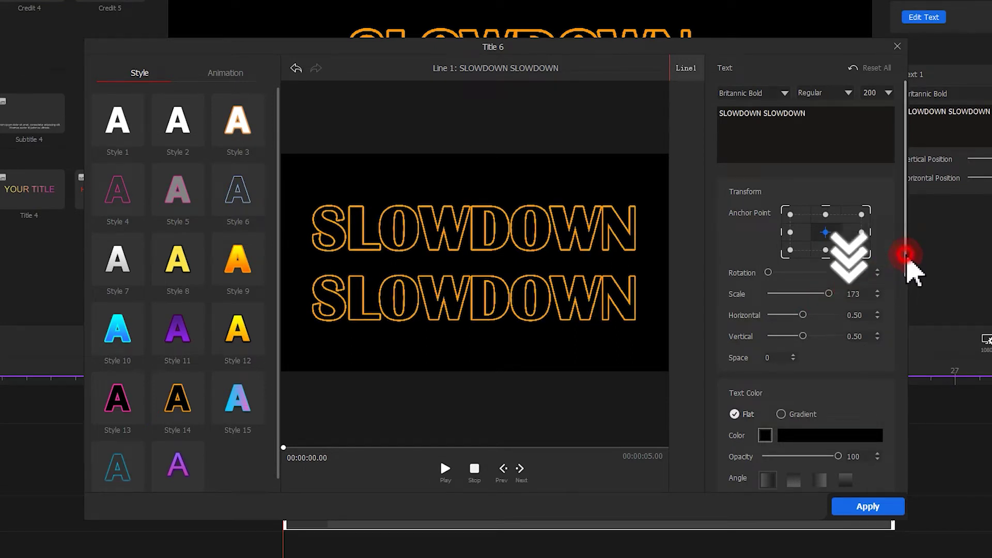
left_click_drag(904, 261, 902, 351)
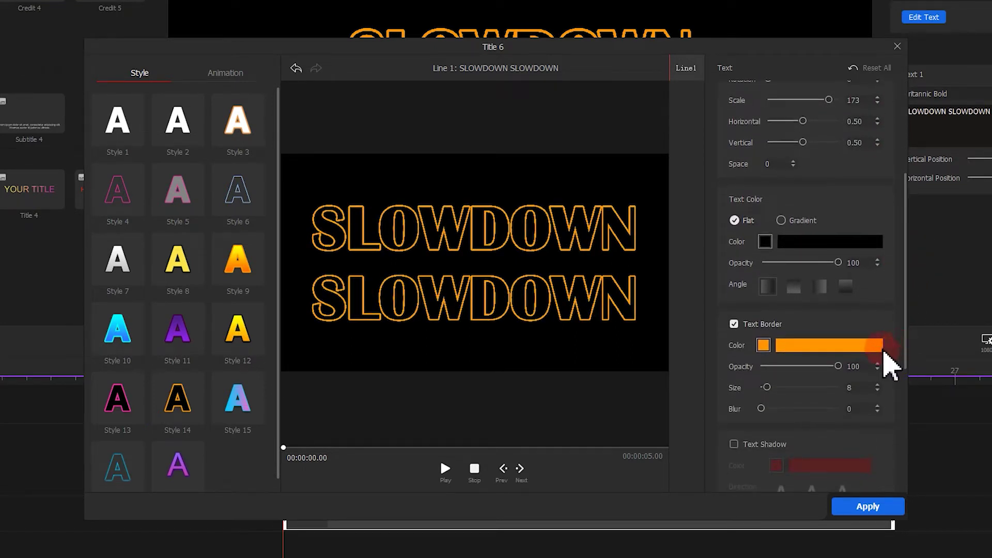
left_click(763, 345)
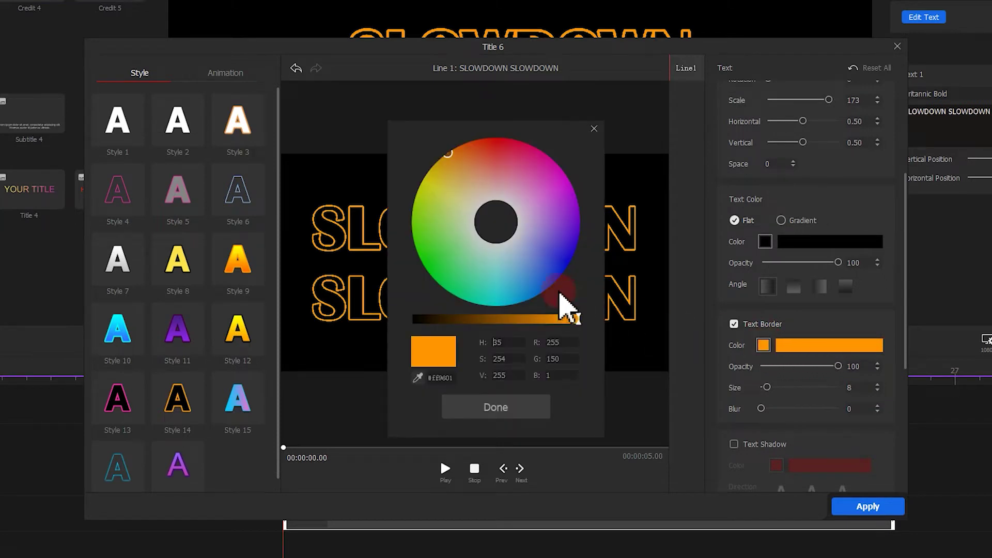
left_click(504, 243)
left_click(513, 409)
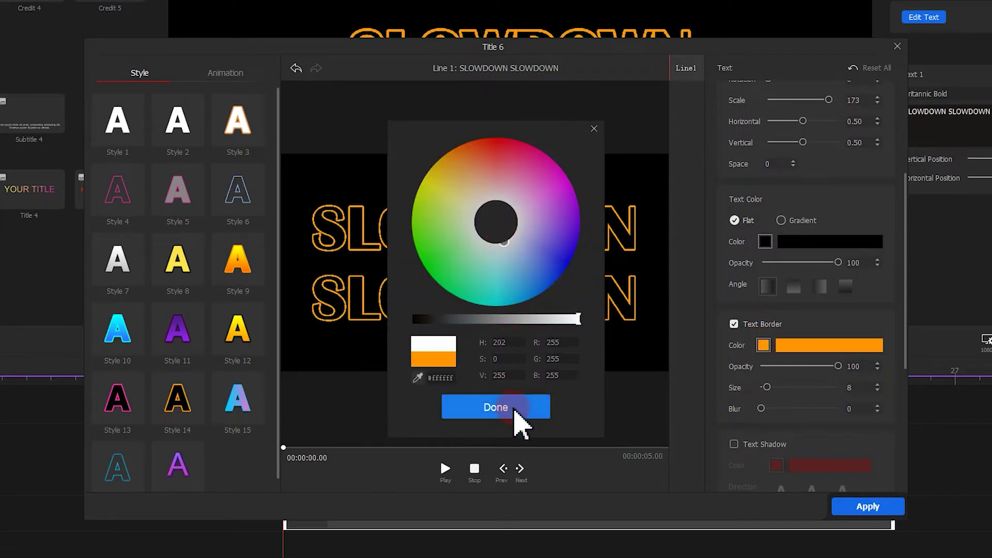
left_click(752, 390)
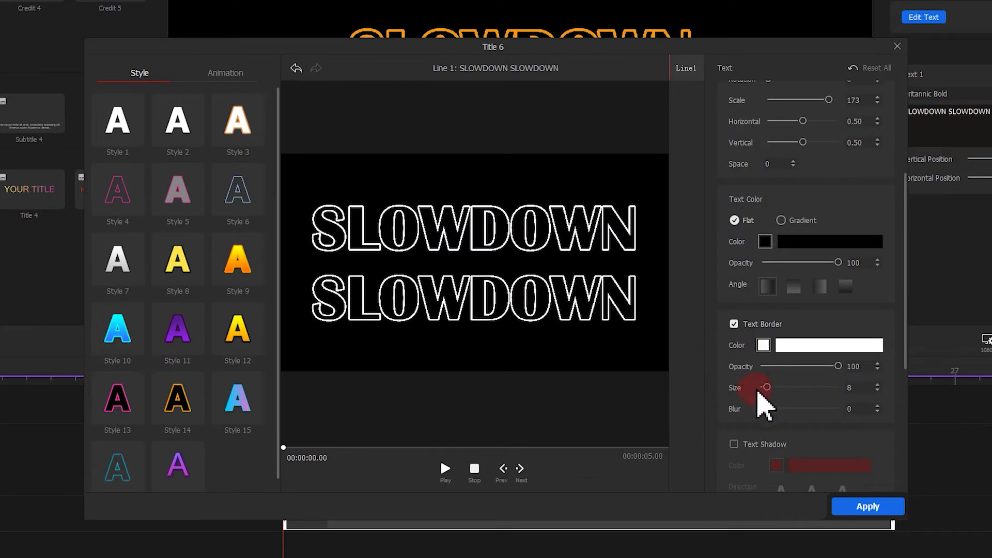
left_click_drag(771, 389, 768, 391)
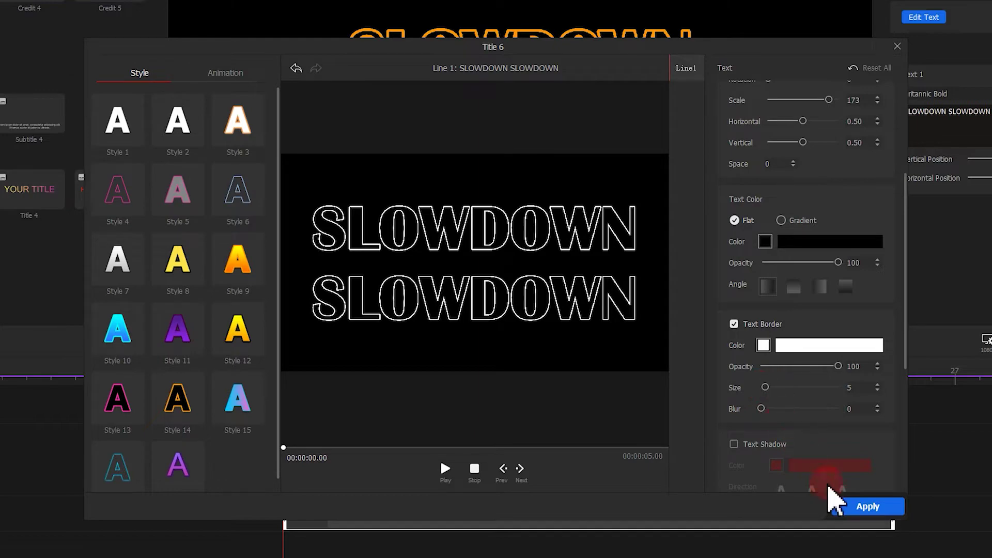
left_click(846, 506)
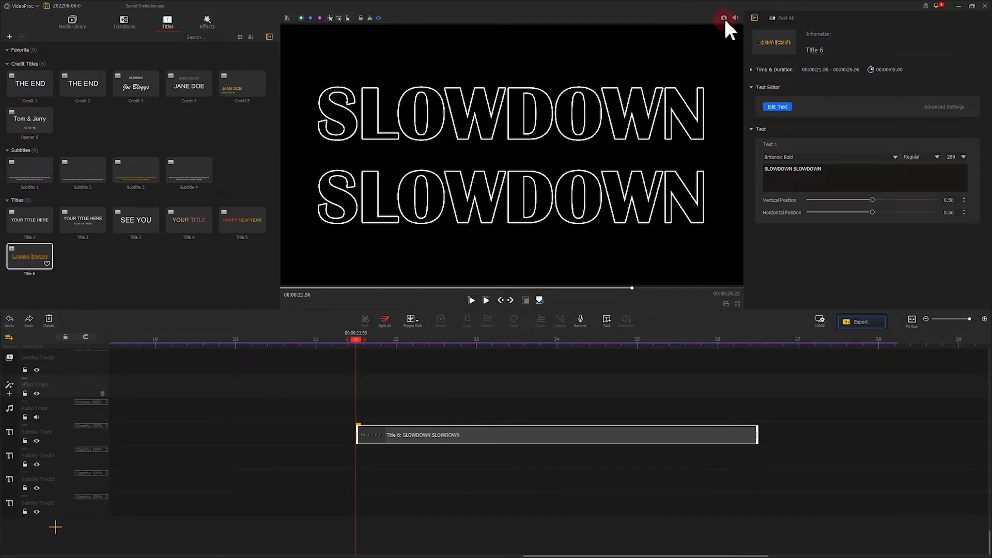
- Snapshot the SLOWDOWN frame, then add a text clip reading TUTORIAL
left_click(725, 20)
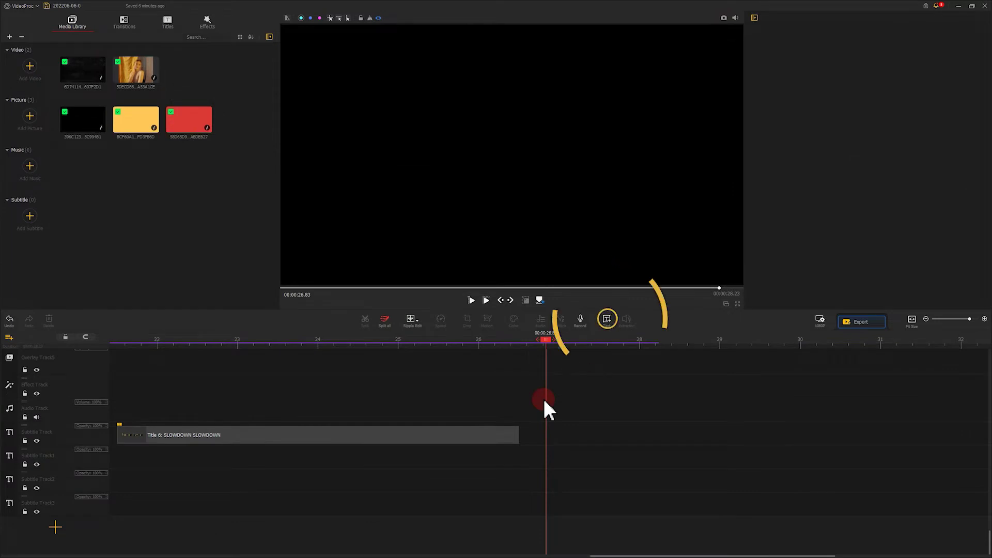
left_click(609, 320)
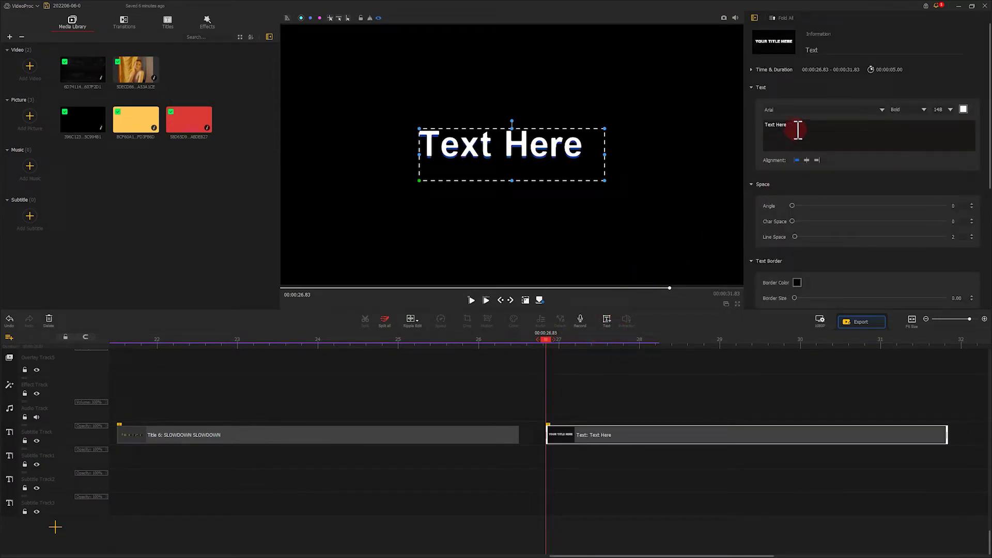
left_click_drag(799, 129, 744, 127)
type("TUTORIAL")
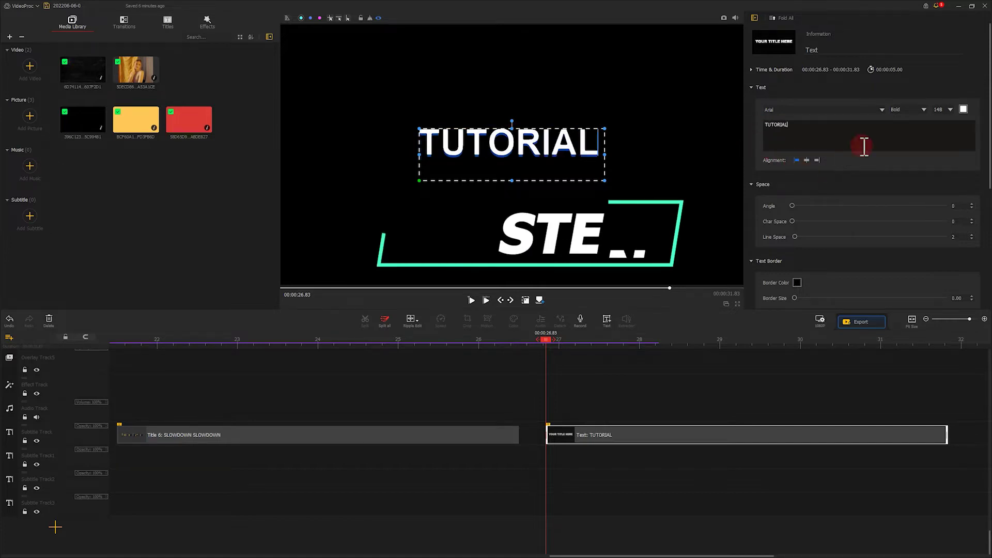
- Set the TUTORIAL text to the Stencil font with a shadow offset of 0
left_click(864, 109)
left_click_drag(964, 121, 978, 257)
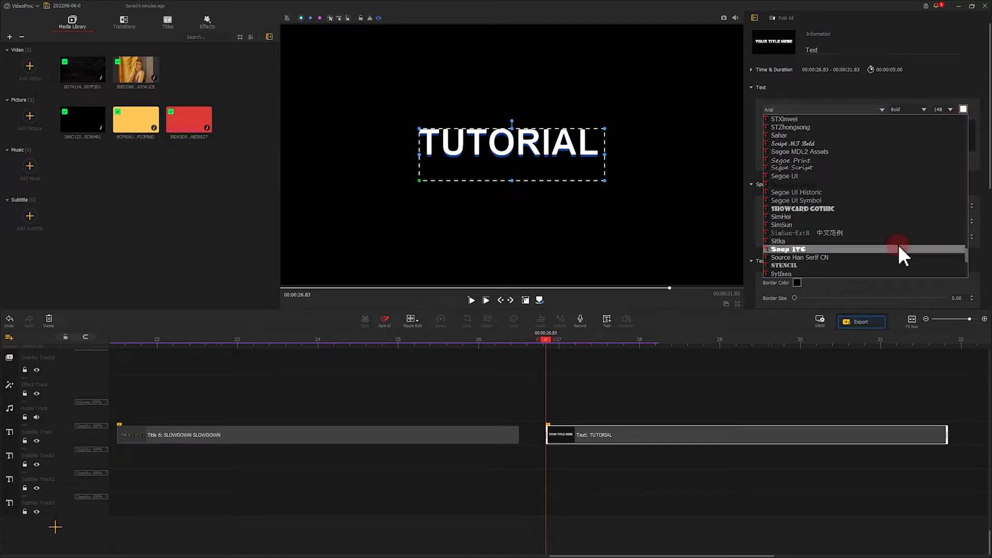
left_click(838, 265)
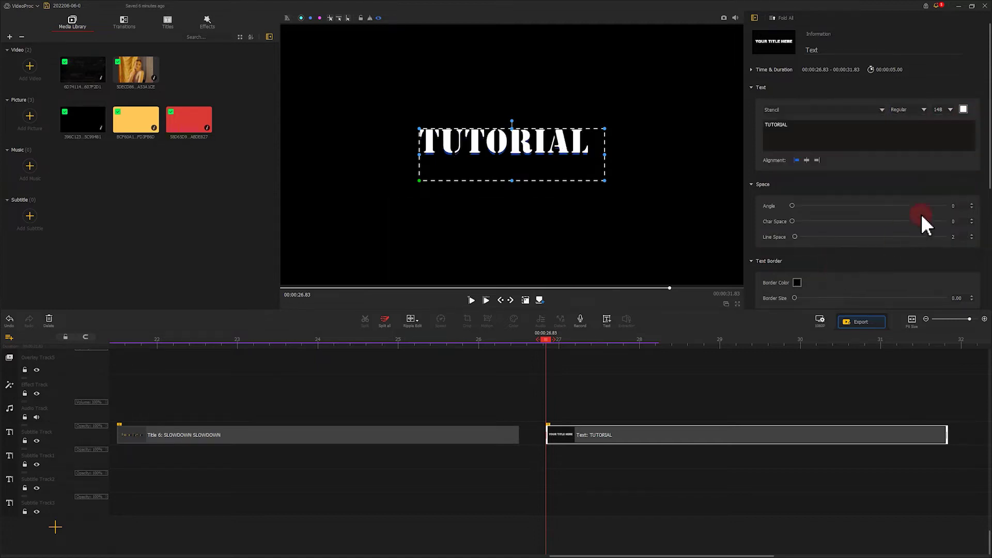
left_click_drag(981, 151, 981, 267)
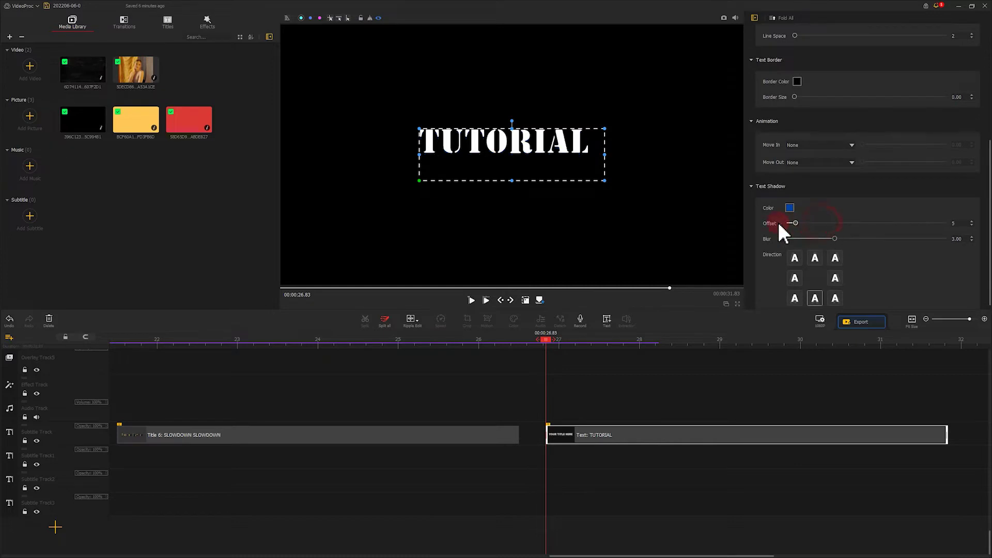
- Enlarge and reposition TUTORIAL in the frame, then save a snapshot of it
left_click_drag(604, 181, 731, 277)
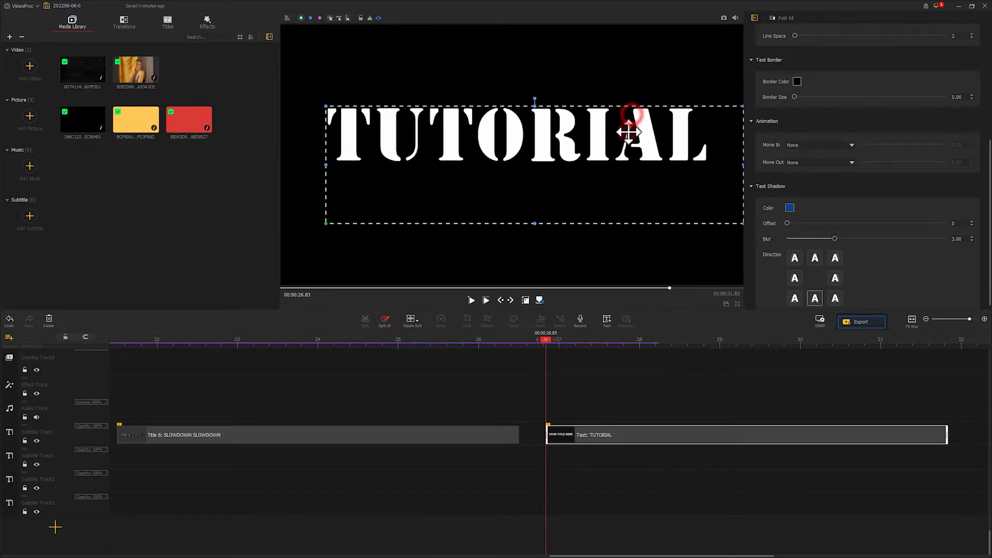
left_click_drag(636, 128, 626, 151)
left_click(607, 257)
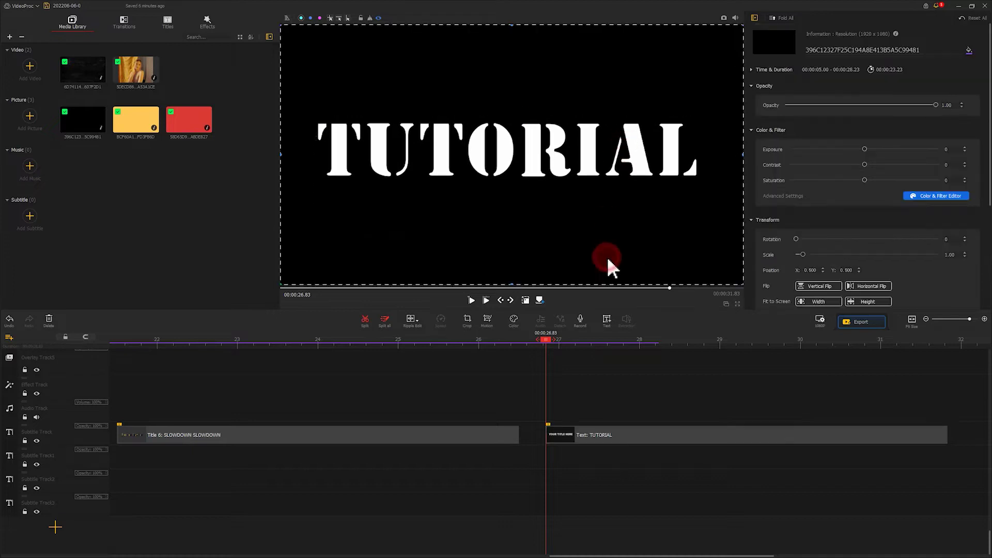
left_click(580, 148)
left_click(448, 266)
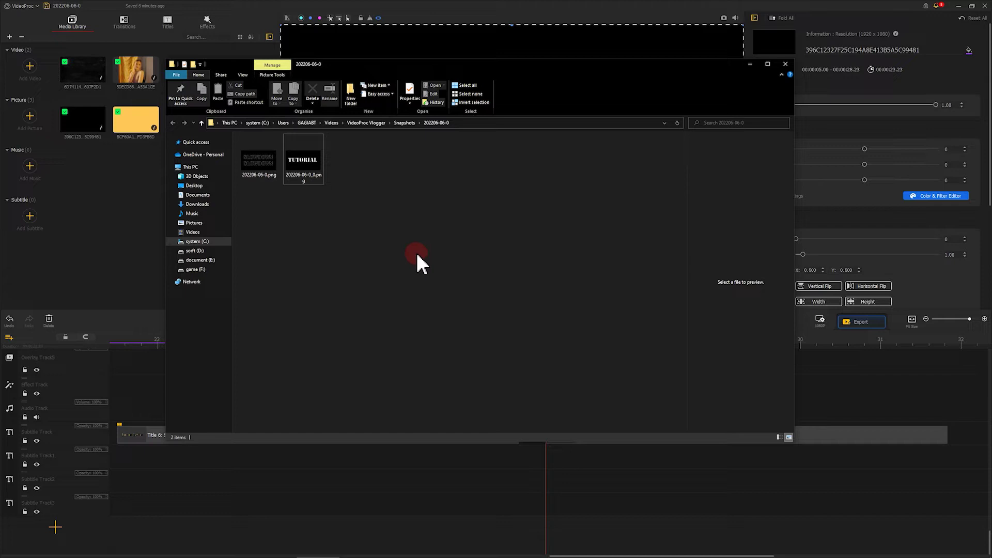
- Bring both snapshot PNGs into the media library and put the SLOWDOWN image on the video track
left_click_drag(394, 243, 270, 162)
left_click_drag(270, 162, 268, 157)
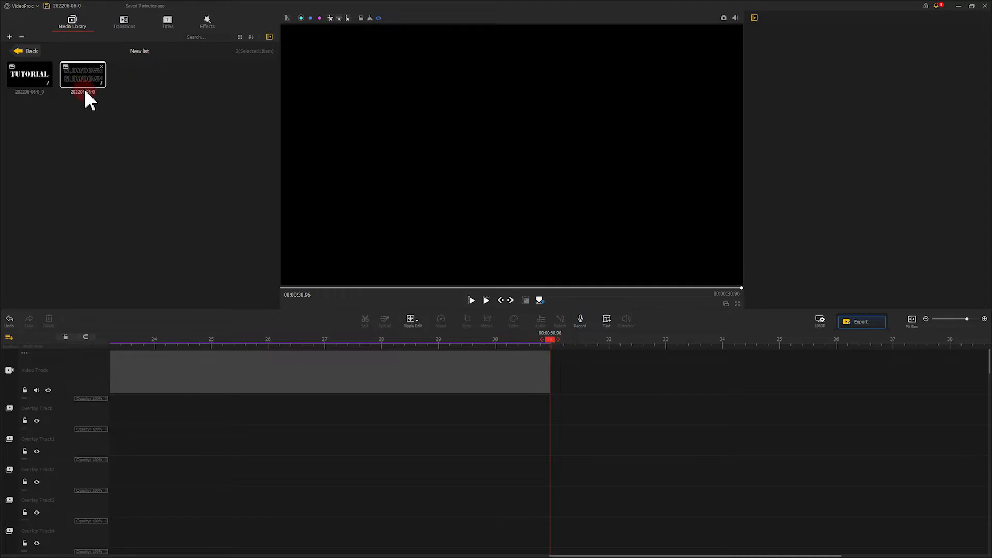
left_click_drag(85, 92, 601, 393)
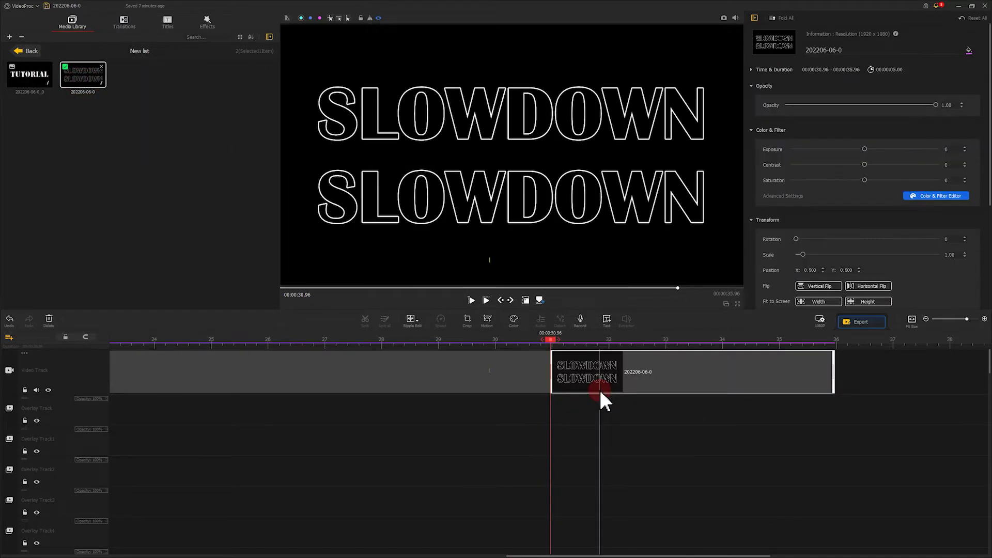
- Add a starting motion keyframe with the crop frame covering DOWN on both lines
left_click(488, 321)
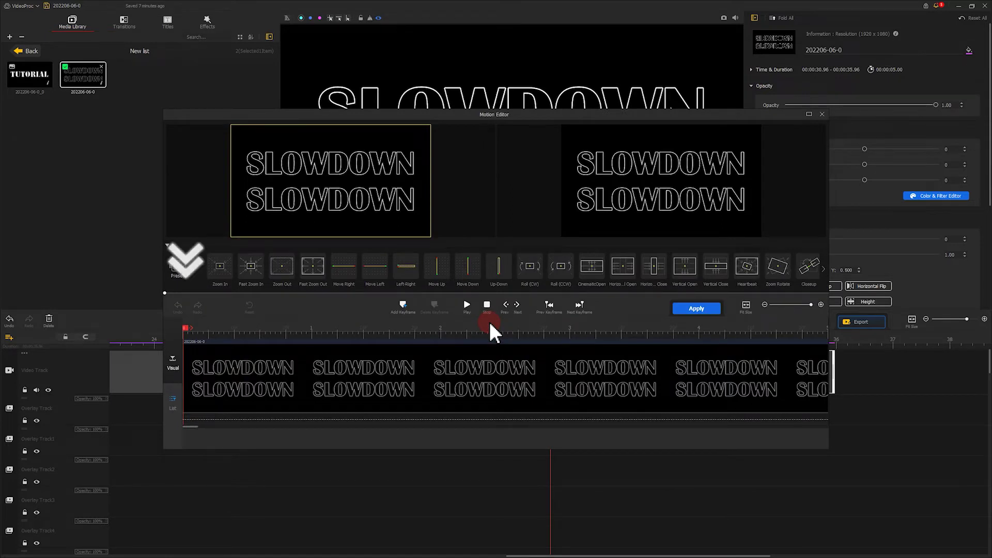
left_click(404, 309)
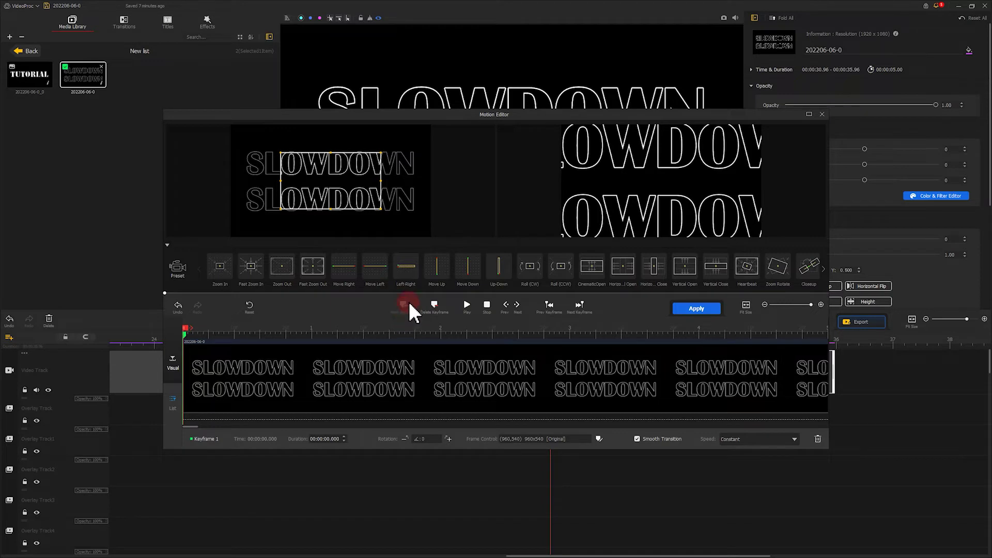
left_click_drag(361, 190, 407, 190)
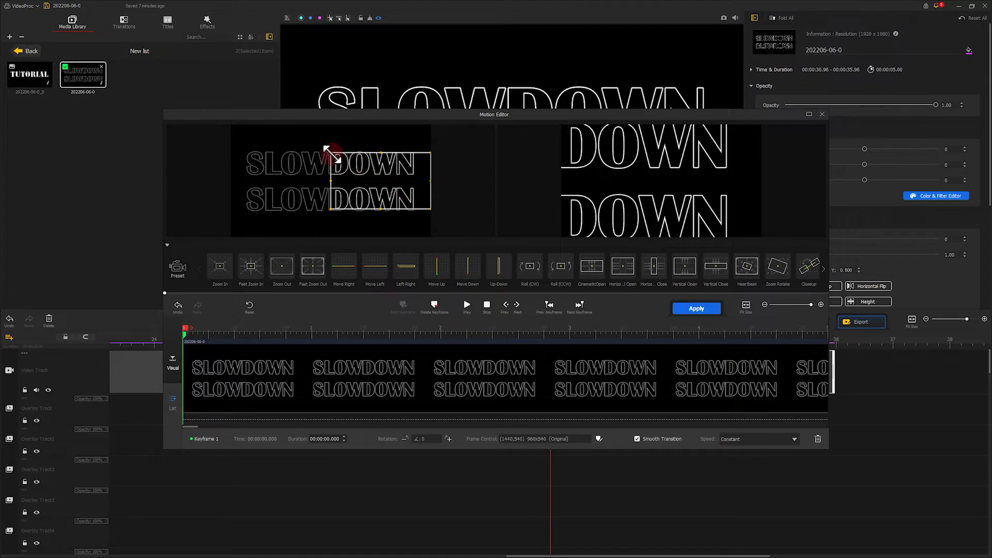
left_click_drag(331, 154, 328, 153)
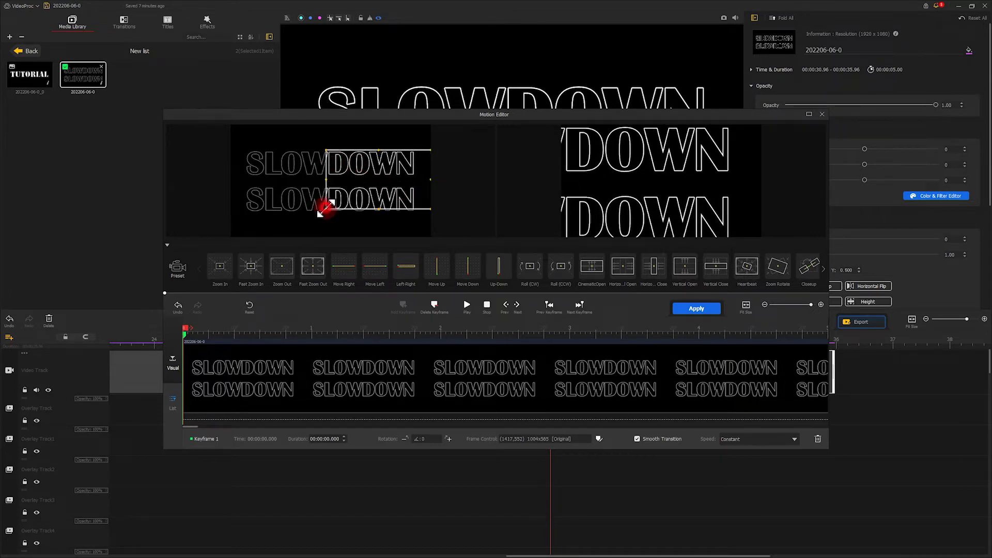
left_click_drag(325, 208, 320, 213)
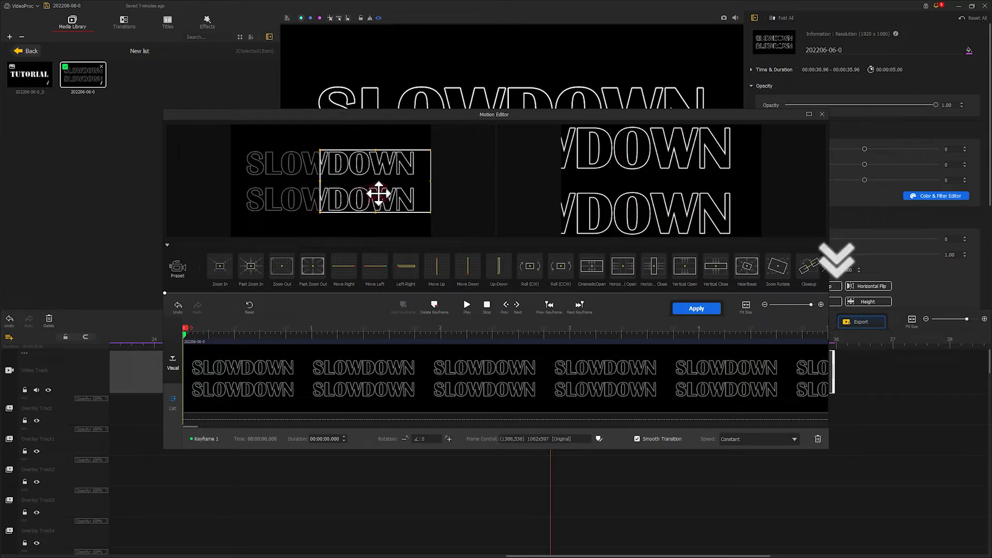
- Add an end keyframe with the crop frame over SLOWD, preview the pan and apply it
left_click_drag(187, 335, 796, 336)
left_click(486, 241)
left_click(403, 306)
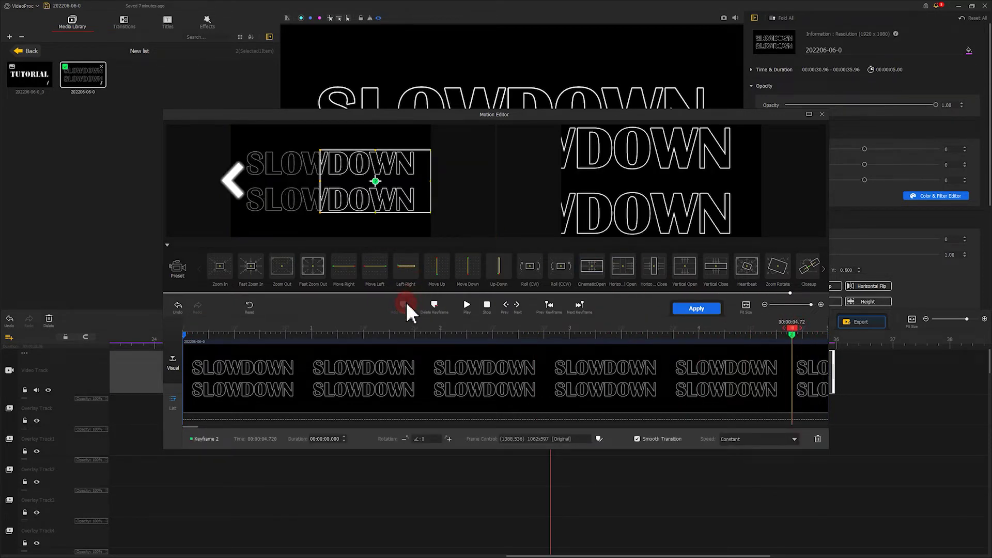
left_click_drag(405, 193, 319, 197)
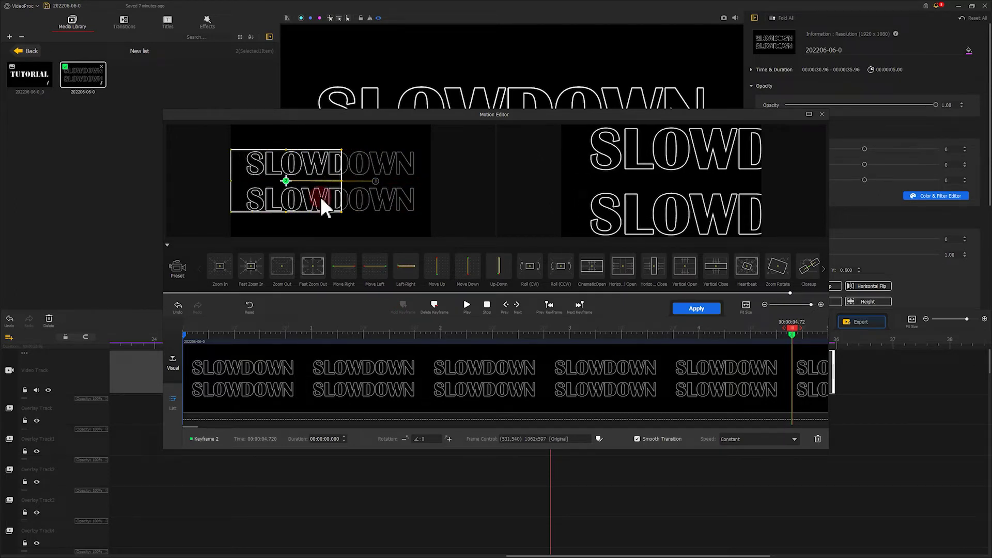
left_click_drag(793, 341, 839, 345)
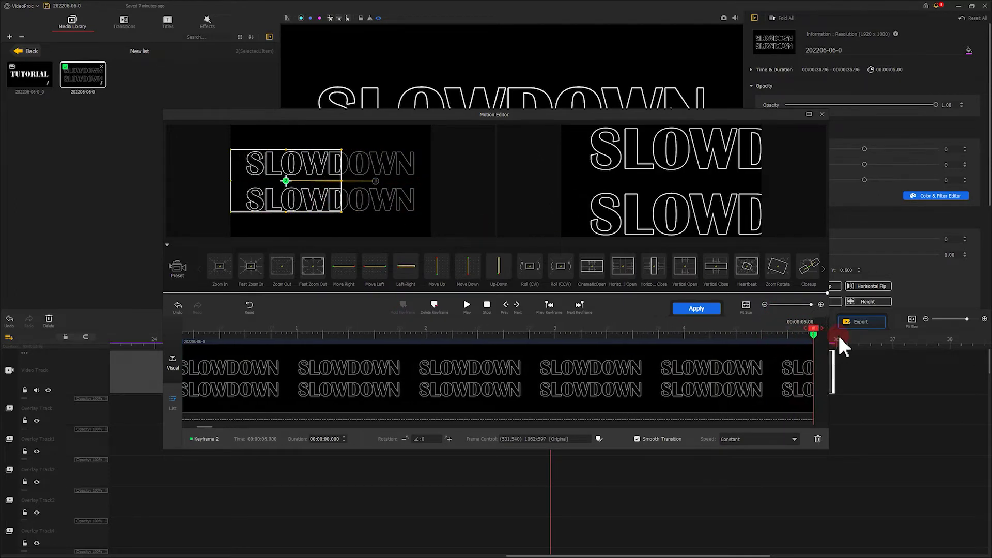
left_click(488, 306)
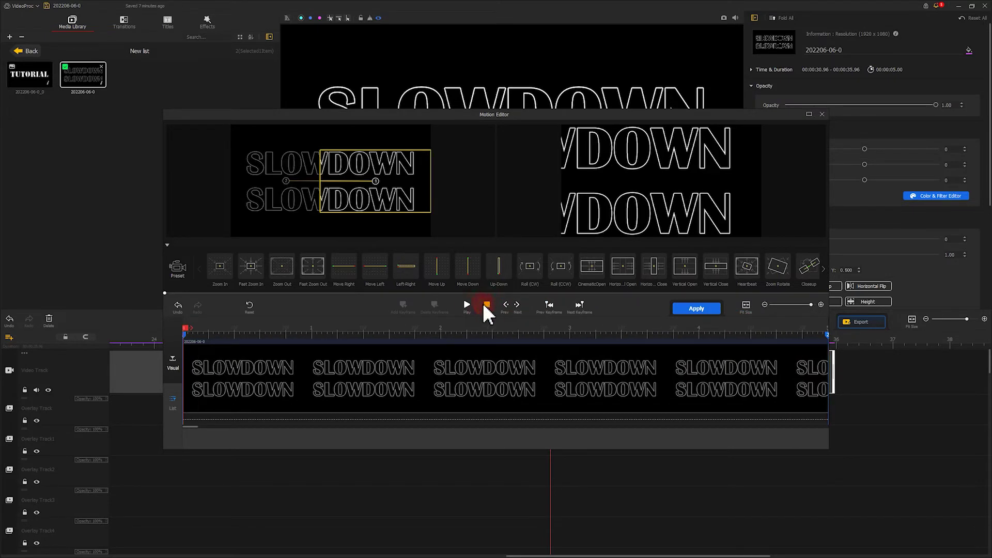
left_click(467, 305)
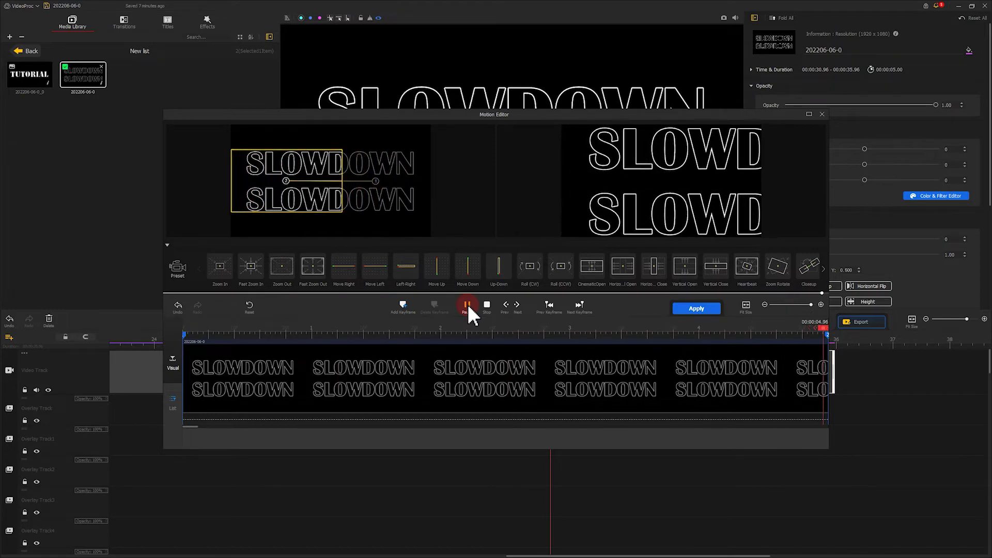
left_click(696, 308)
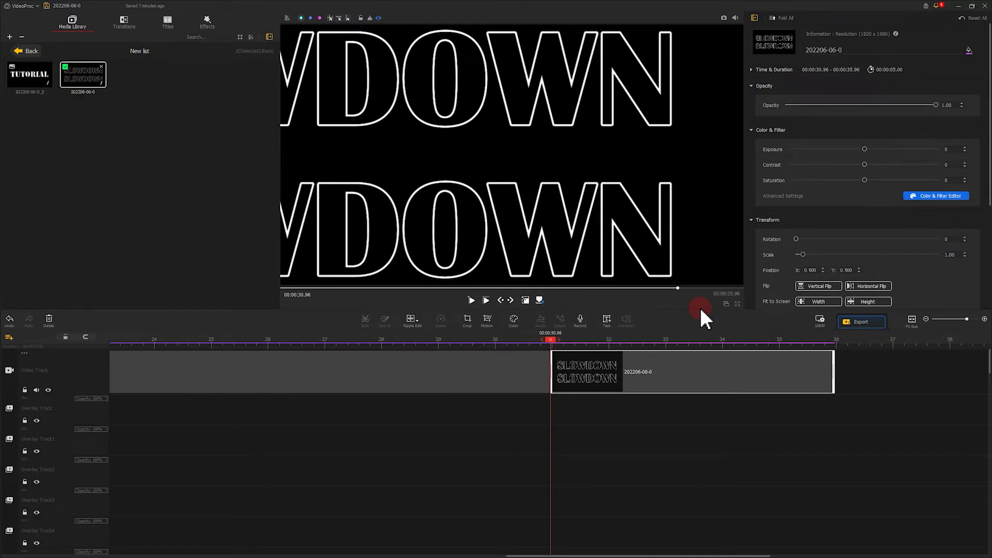
- Place the TUTORIAL snapshot on the overlay track and fit it to the screen width
left_click_drag(32, 82, 560, 419)
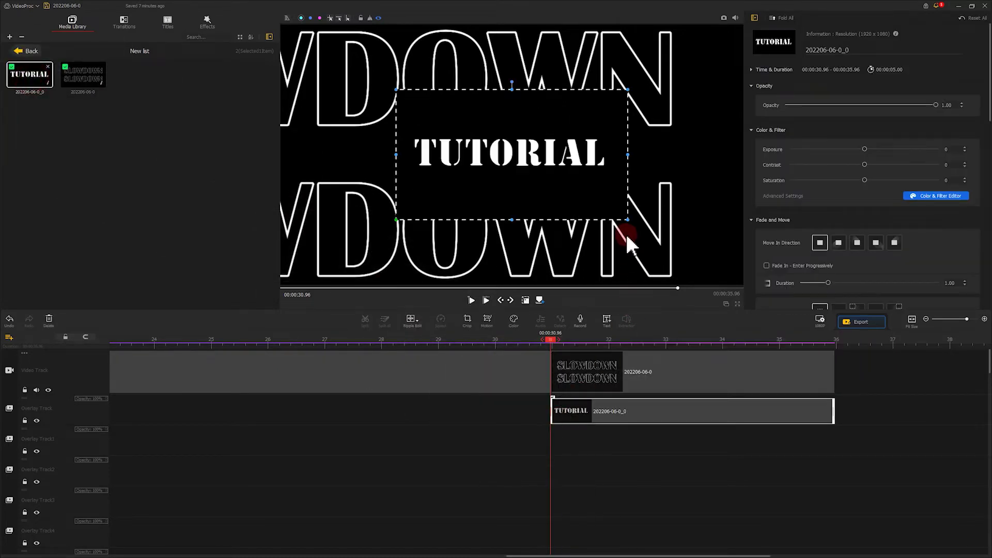
left_click(864, 164)
scroll(862, 166, "down", 5)
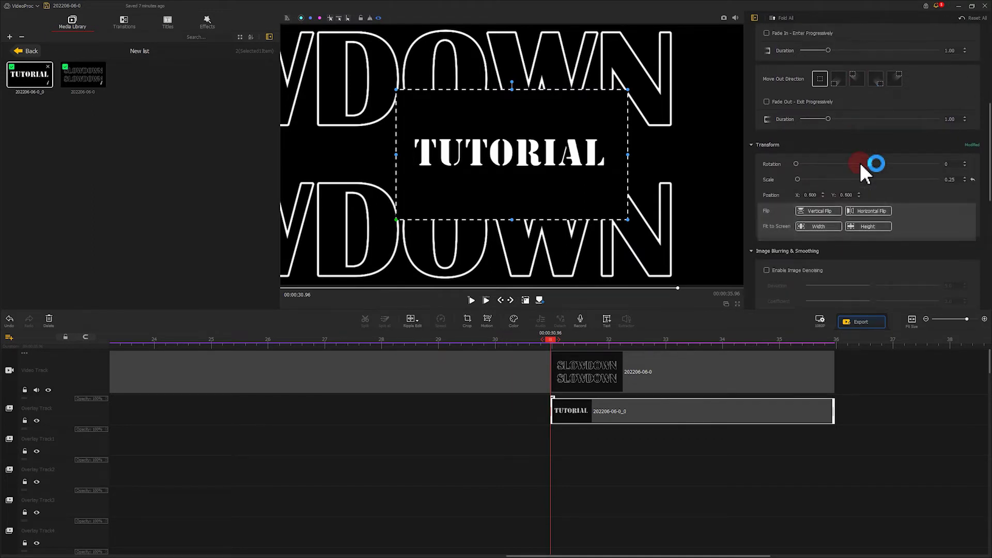
left_click(817, 226)
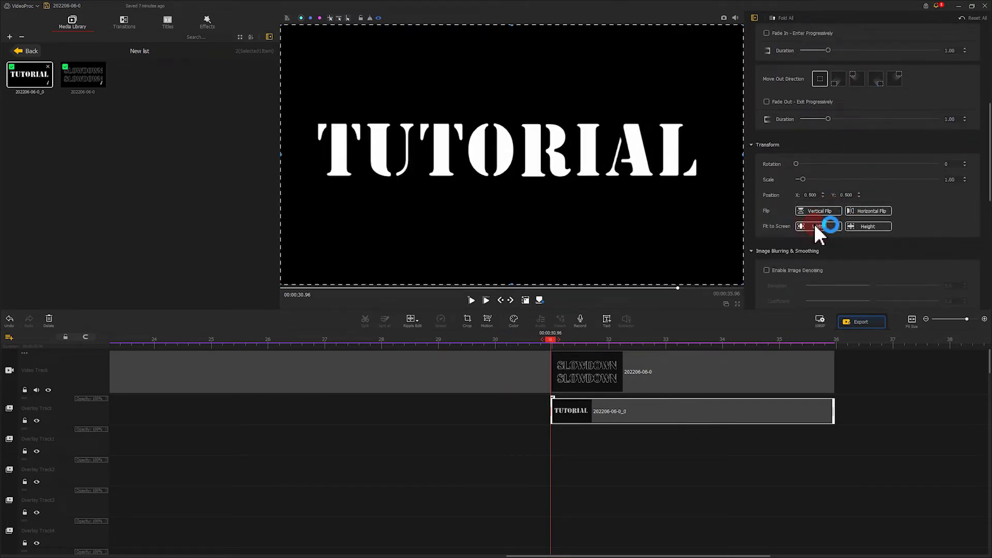
left_click(491, 326)
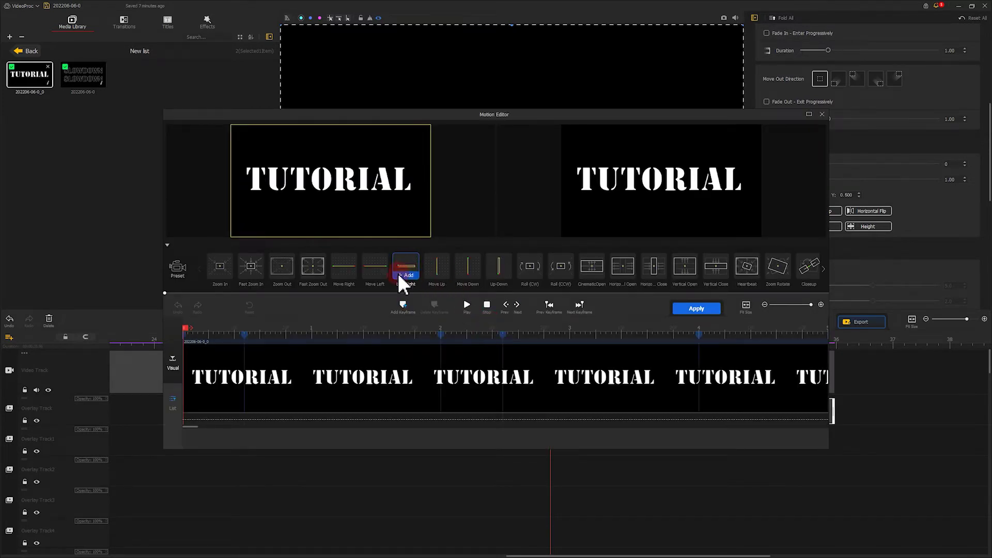
- Keyframe a pan from TUTOR at the start to ORIAL at the end, preview and apply it
left_click(312, 275)
left_click(403, 305)
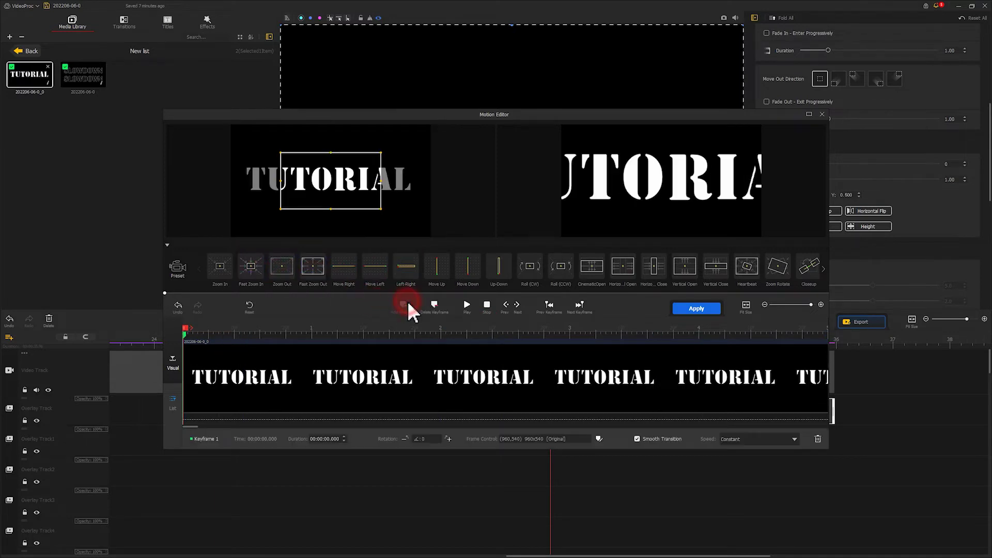
left_click_drag(328, 195, 293, 203)
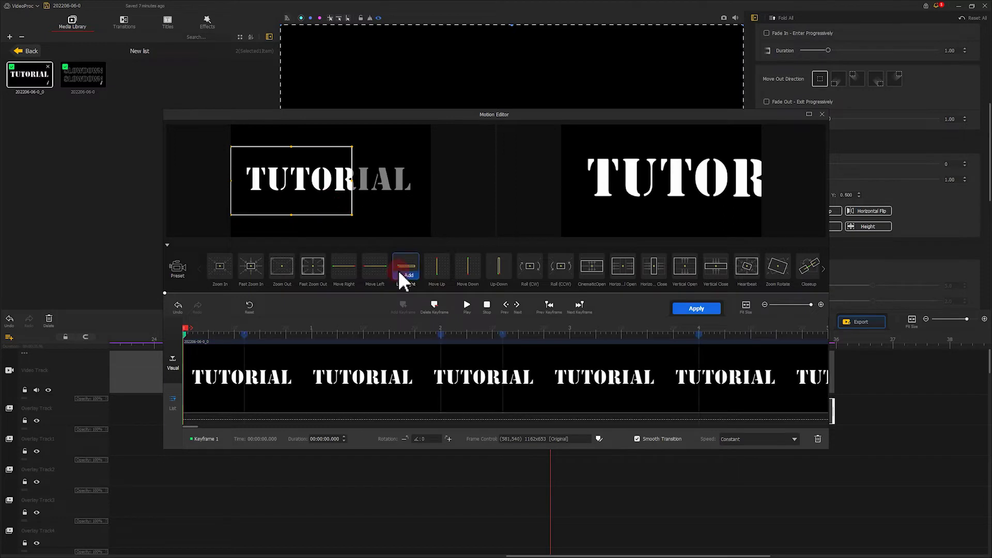
left_click(798, 335)
left_click(403, 305)
left_click_drag(320, 199, 388, 204)
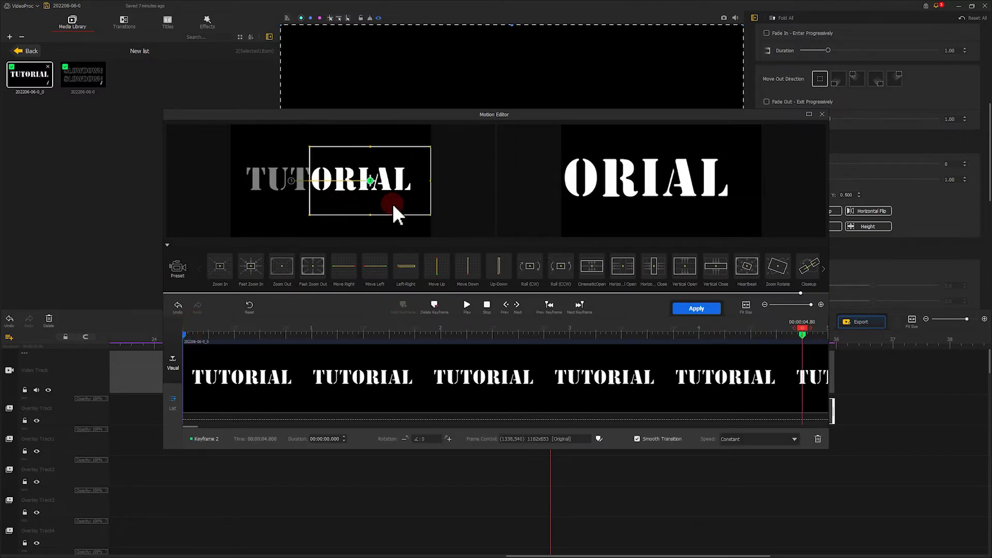
left_click_drag(803, 334, 845, 347)
left_click(467, 305)
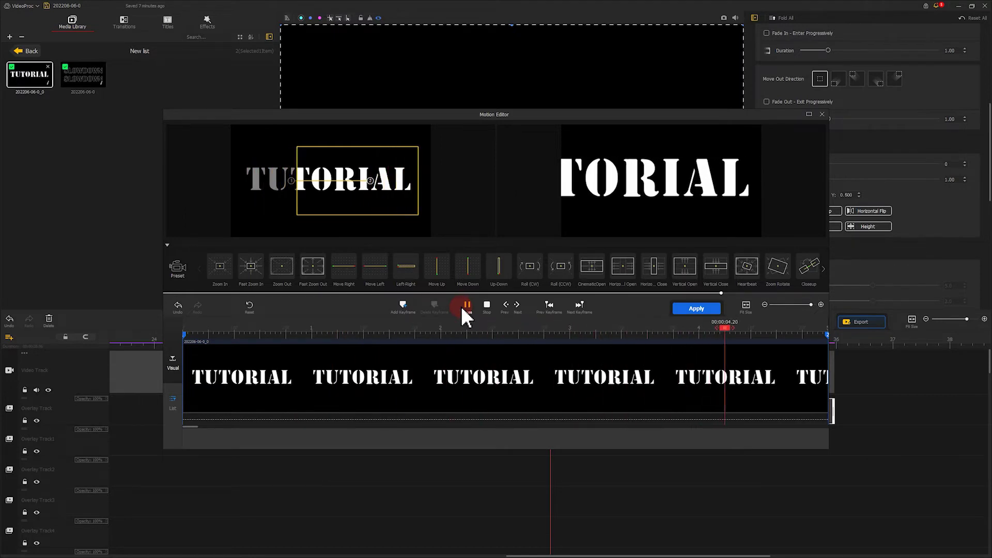
left_click(687, 307)
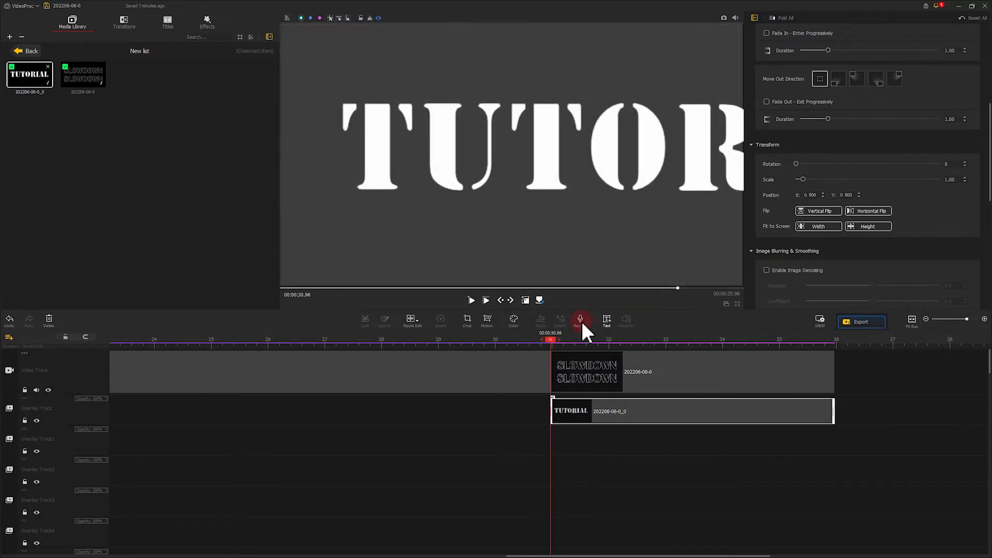
- Set the TUTORIAL overlay's blend mode to Screen and play the intro back to check it
left_click_drag(549, 339, 586, 346)
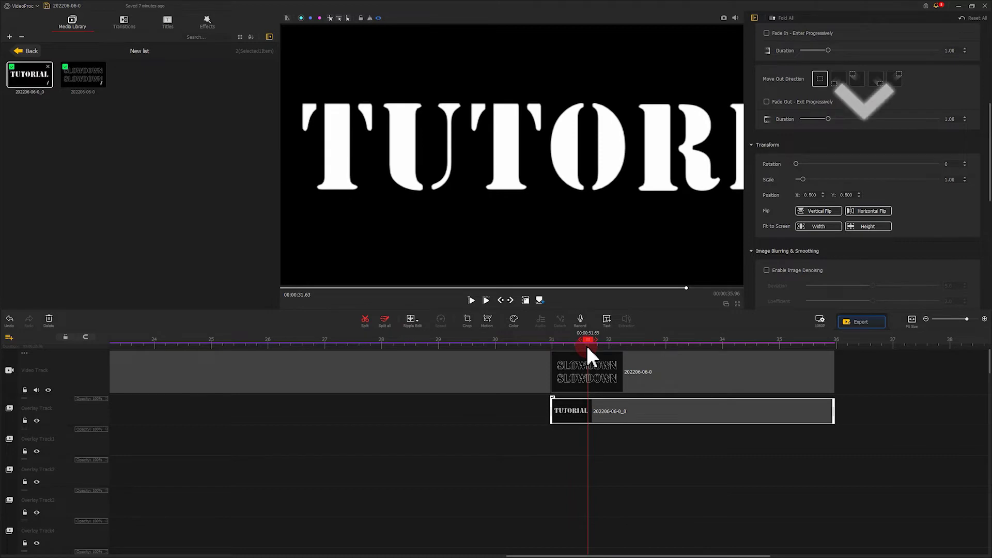
scroll(817, 219, "down", 3)
scroll(817, 212, "down", 5)
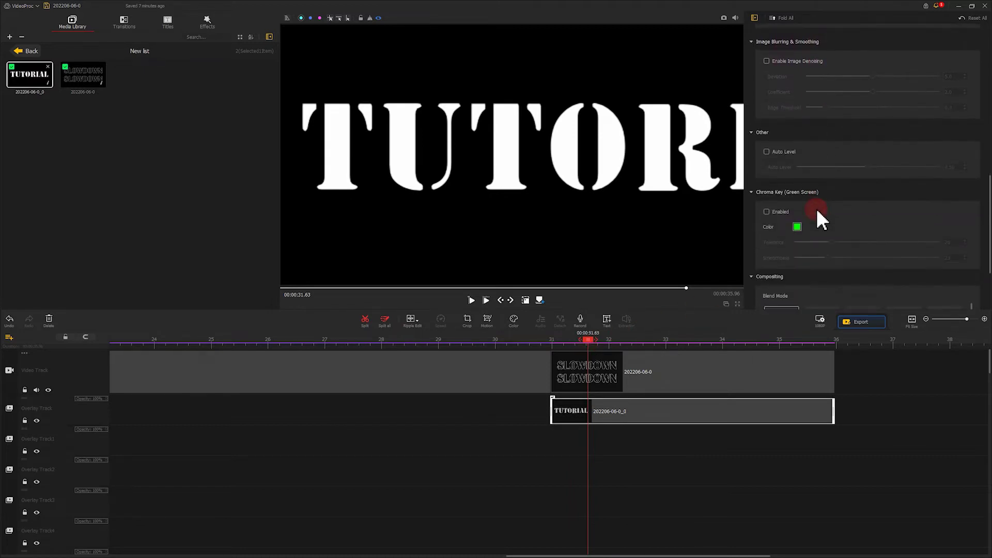
left_click(821, 237)
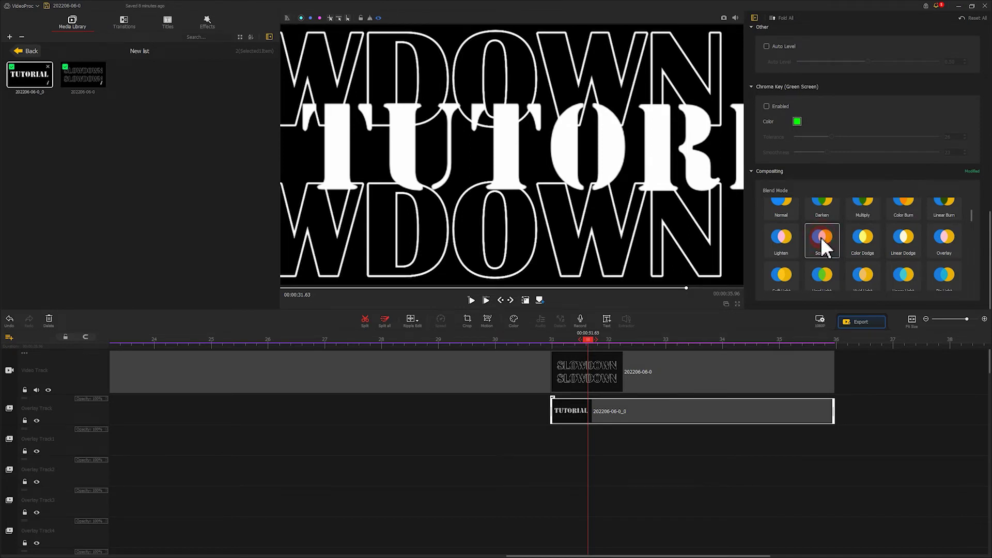
left_click_drag(594, 340, 551, 344)
left_click(470, 300)
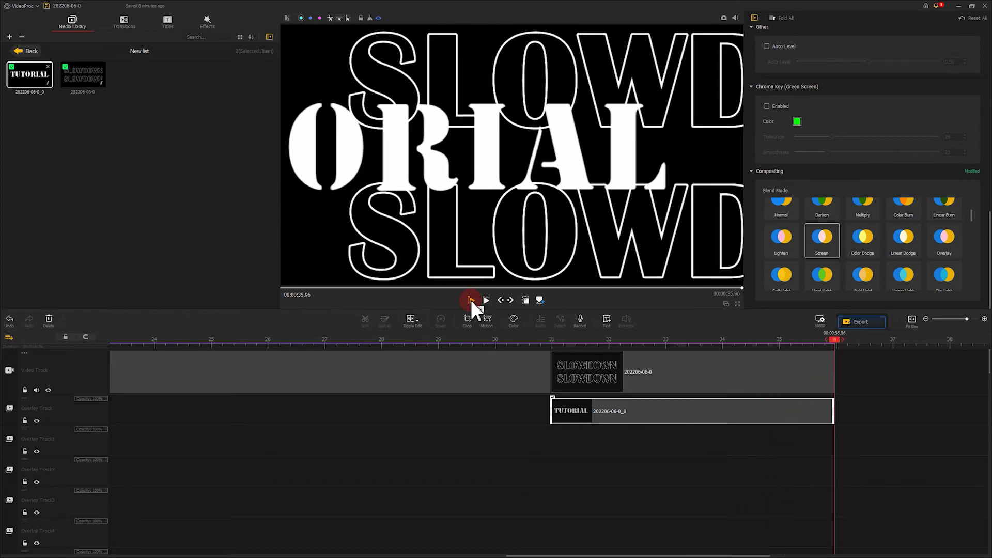
left_click(470, 299)
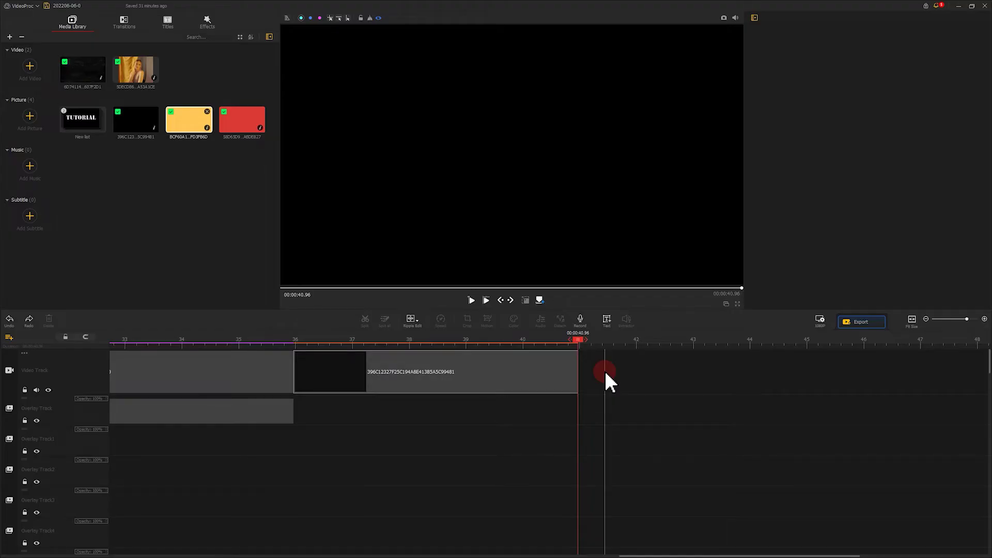
- Drop the yellow picture from the media library onto the video track after the black clip
left_click(604, 372)
left_click(202, 129)
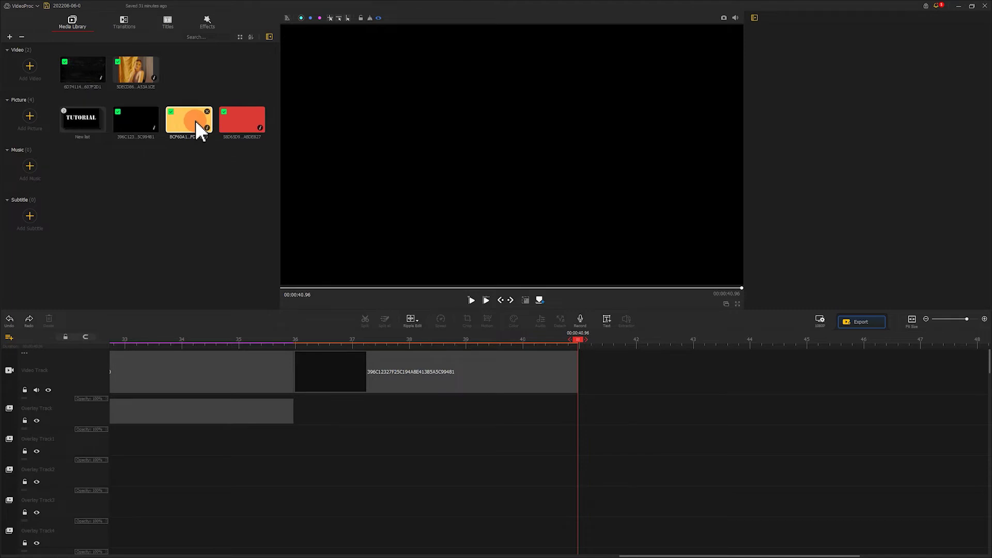
left_click_drag(196, 123, 600, 355)
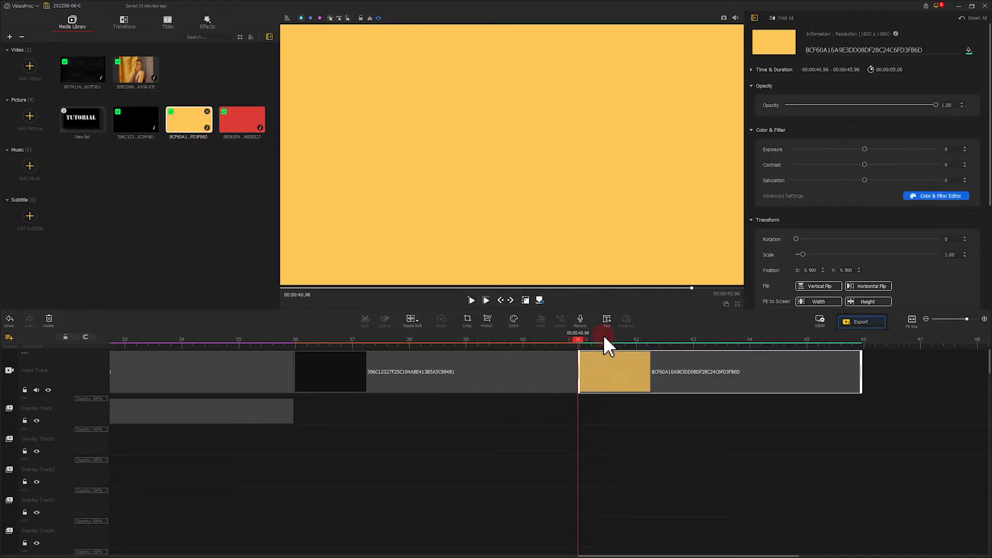
left_click(606, 319)
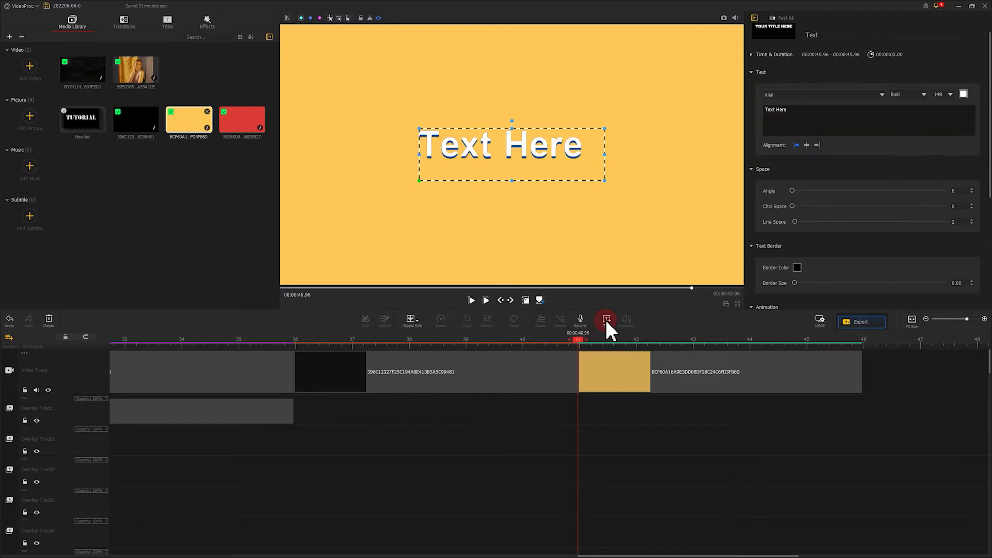
- Change the title text to HERE in Eras Demi ITC and shift it slightly right
left_click_drag(794, 110, 761, 109)
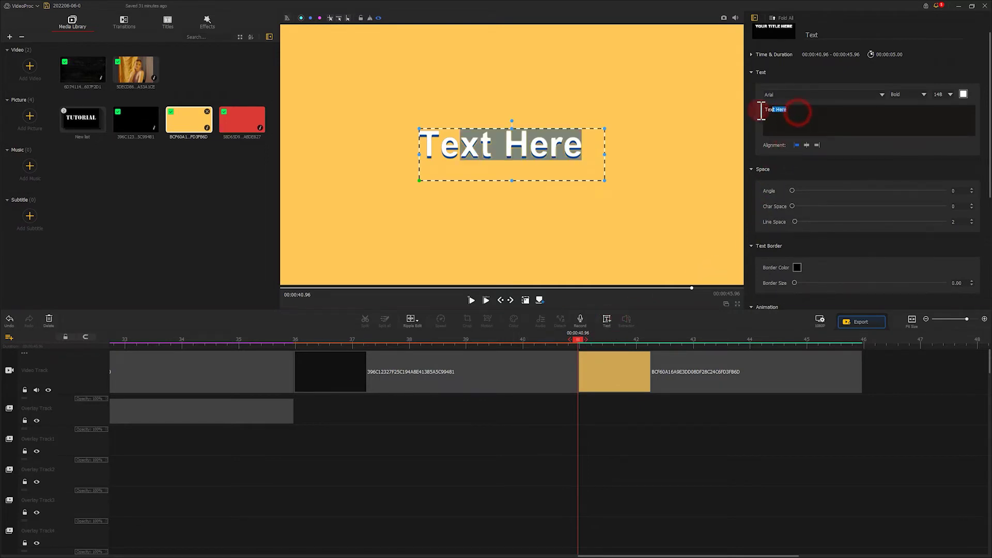
type("HERE")
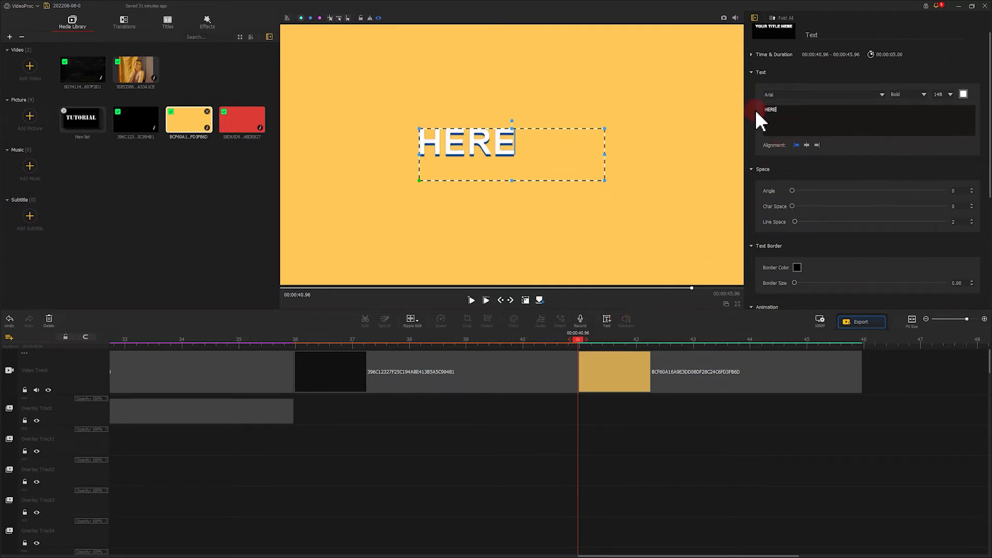
left_click(881, 94)
left_click(814, 200)
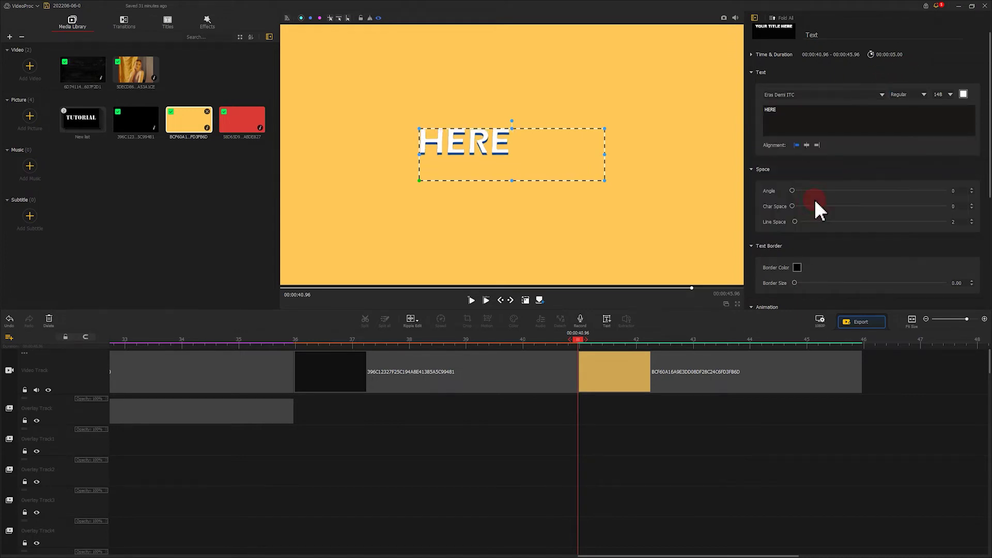
left_click_drag(487, 151, 540, 151)
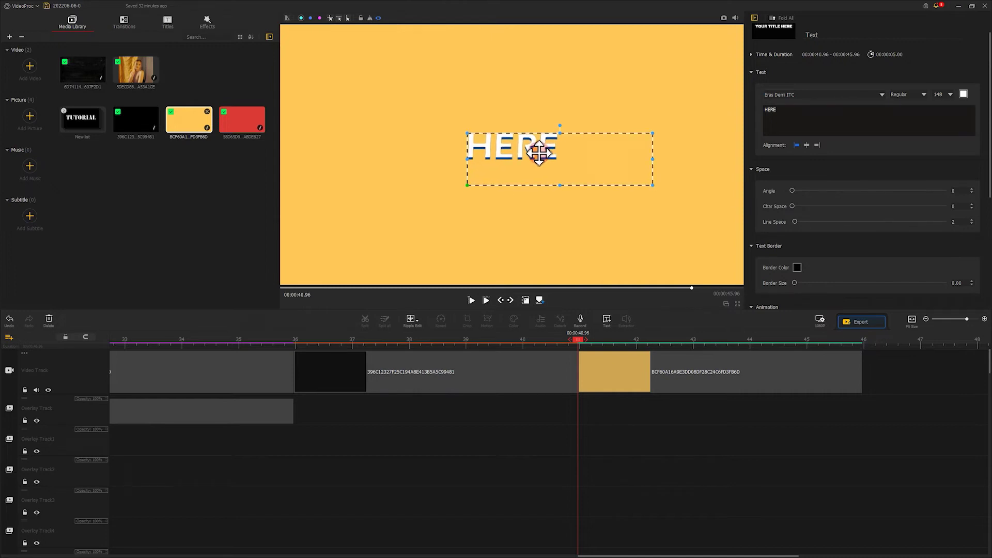
left_click(577, 222)
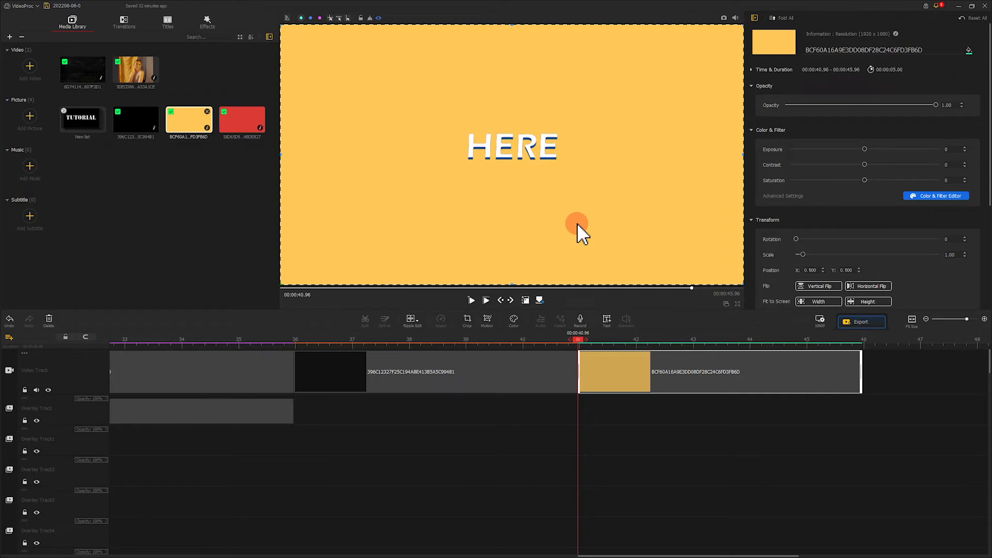
- Snapshot the HERE frame, import the PNG 202206-06-0_1 into the library, and place it after the yellow clip at 45.96 s
left_click(725, 14)
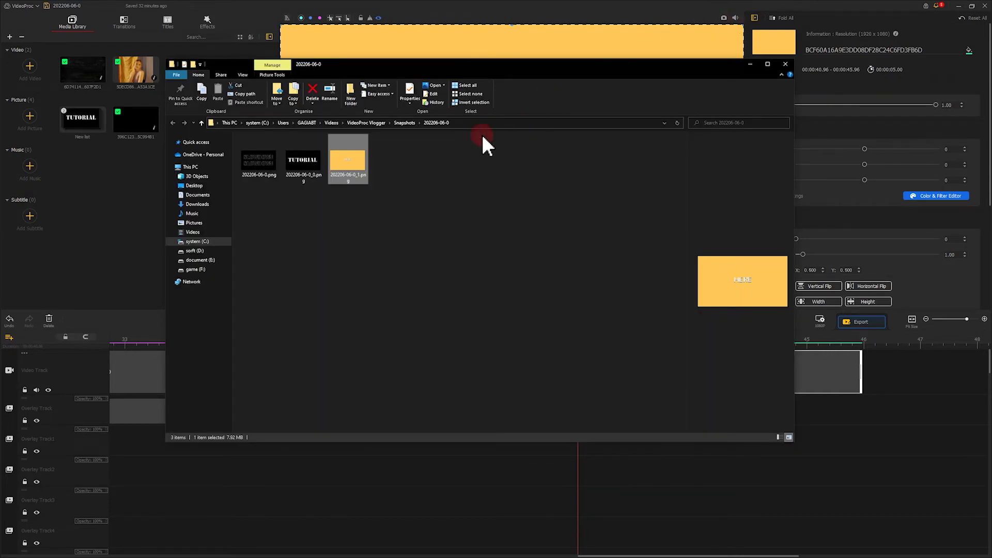
left_click_drag(355, 158, 146, 162)
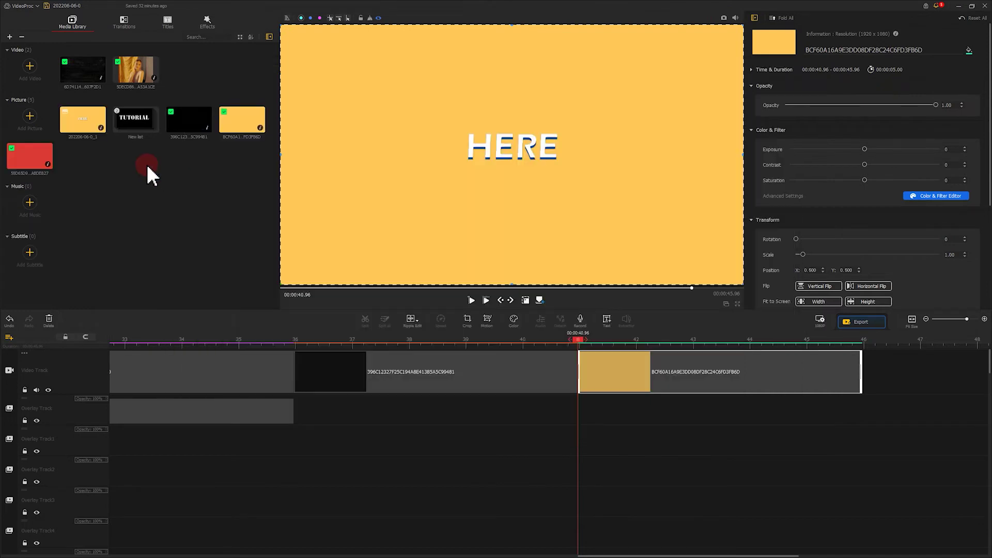
left_click_drag(82, 122, 864, 340)
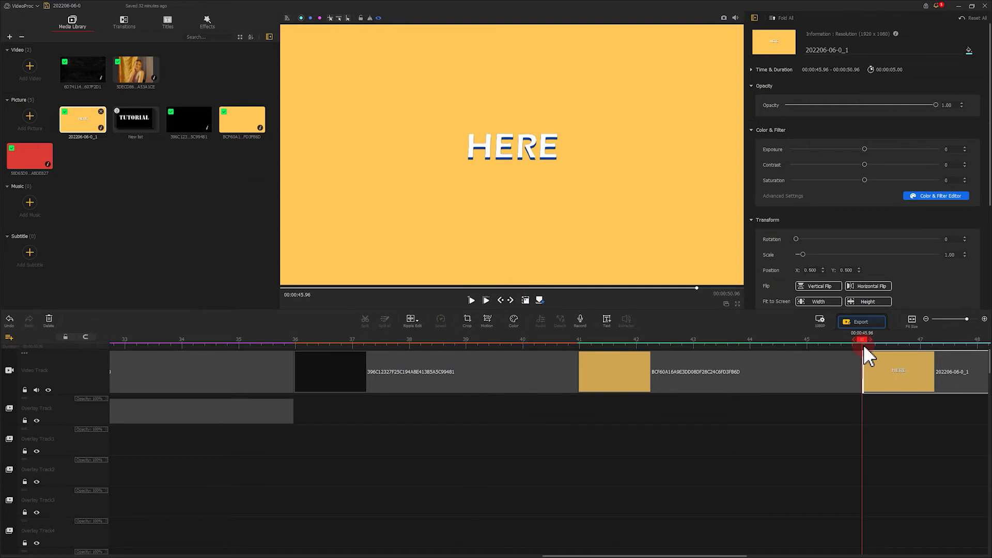
- In the Motion editor, add a starting keyframe at the clip's beginning and shift the framing box toward the top-left
left_click(485, 320)
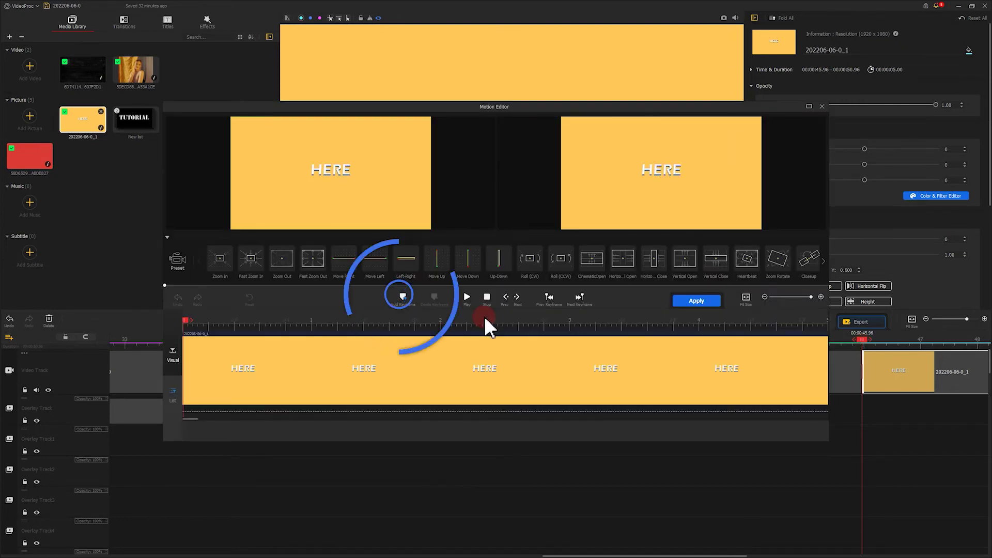
left_click(403, 298)
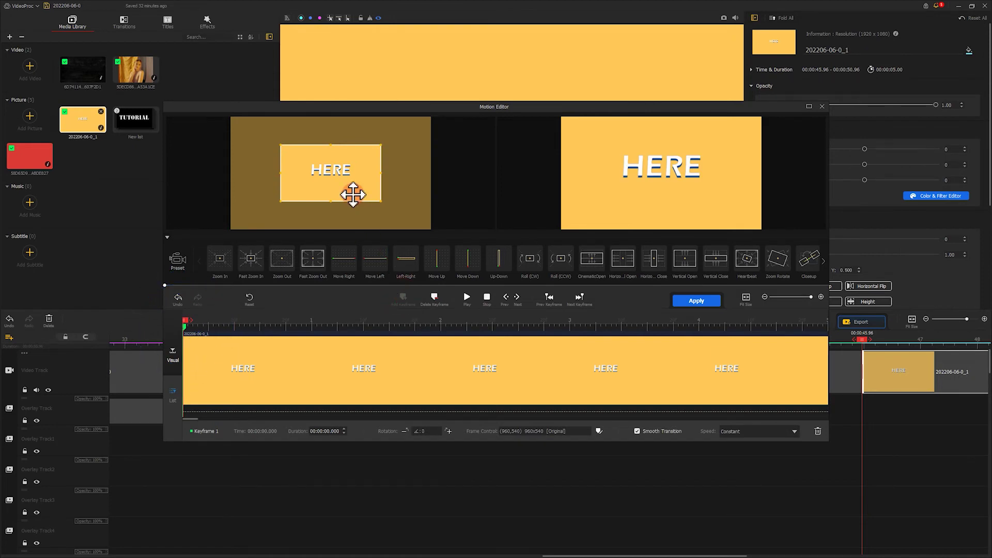
left_click_drag(348, 195, 428, 227)
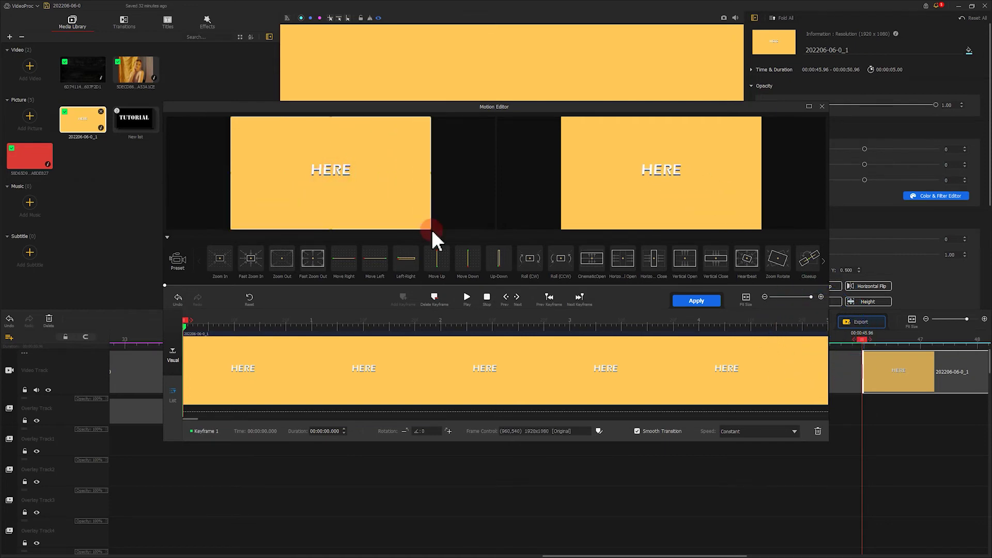
- Add an end keyframe at 00:00:05 with rotation 360, preview it, and apply the motion
left_click(212, 316)
left_click_drag(187, 319, 851, 320)
left_click(403, 299)
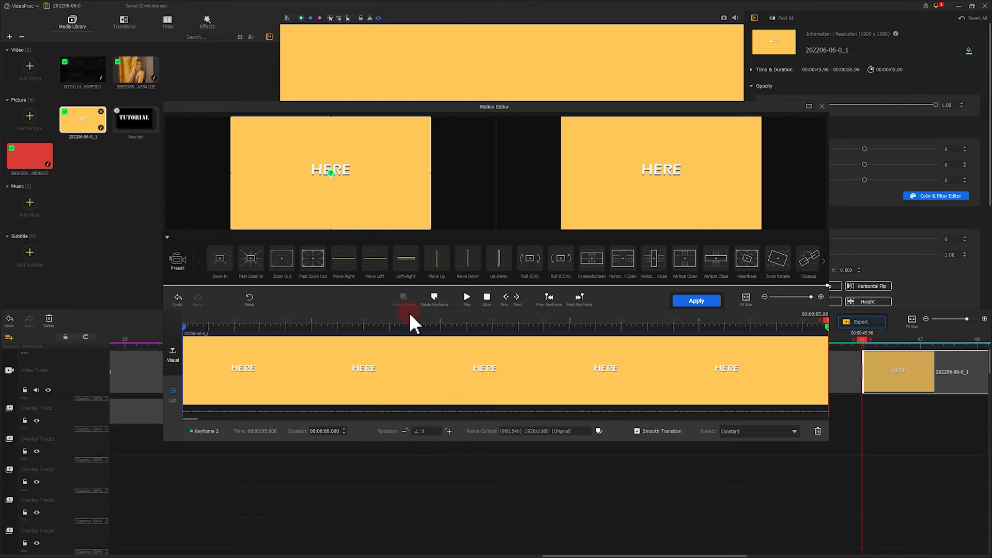
double_click(423, 431)
type("360")
key("Return")
mouse_move(819, 320)
left_mouse_down()
mouse_move(184, 330)
mouse_move(833, 331)
left_mouse_up()
left_click(715, 304)
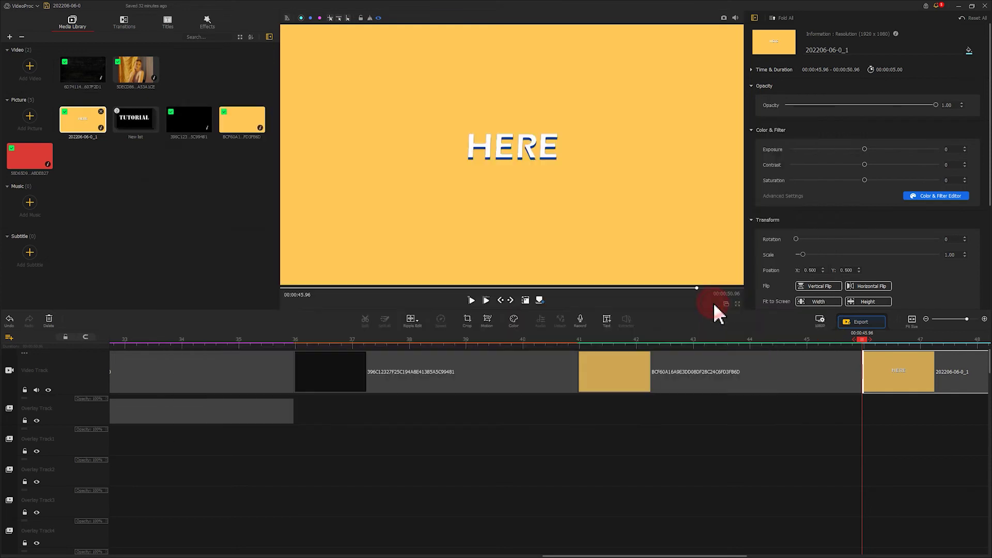
- Add the Circular Mask effect from Effects to the timeline
scroll(694, 425, "right", 3)
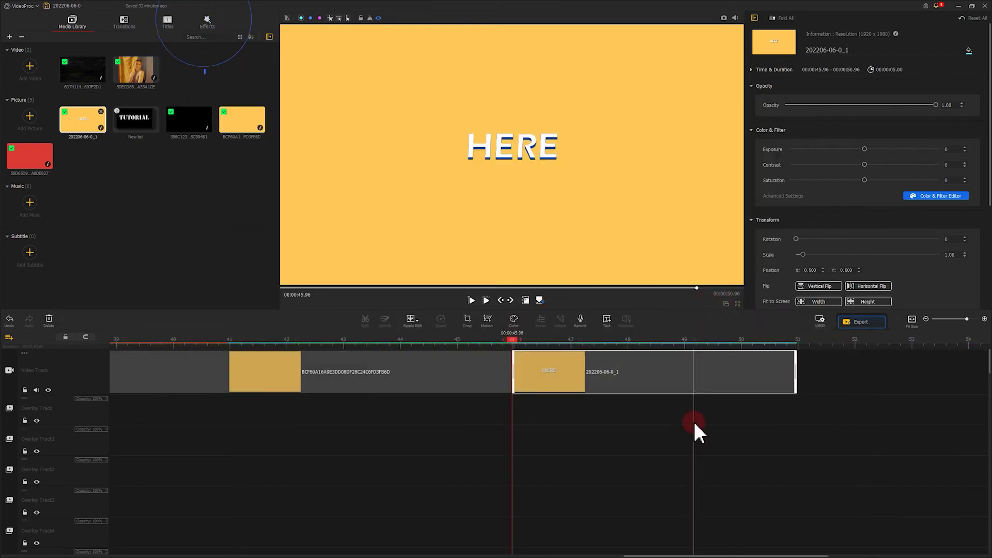
left_click(207, 26)
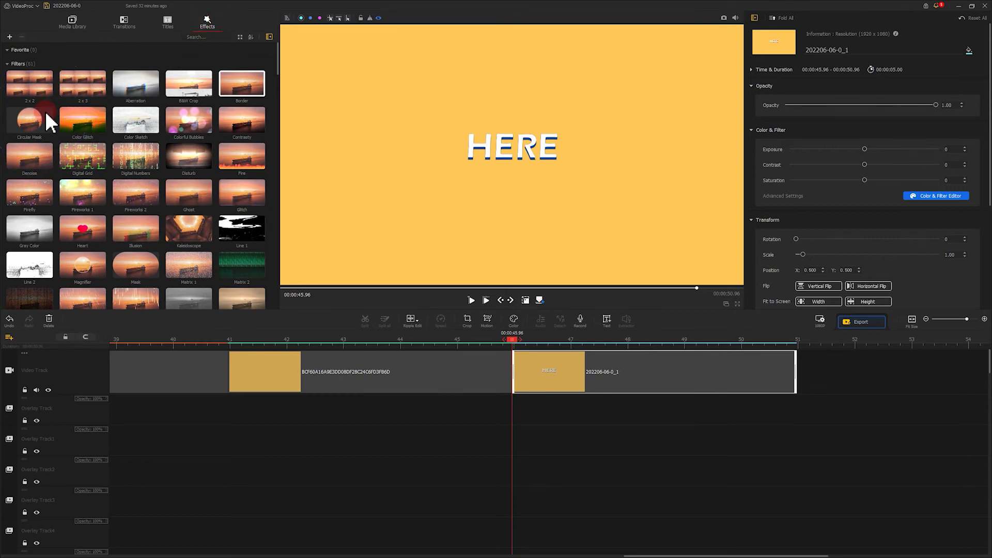
left_click_drag(50, 123, 521, 447)
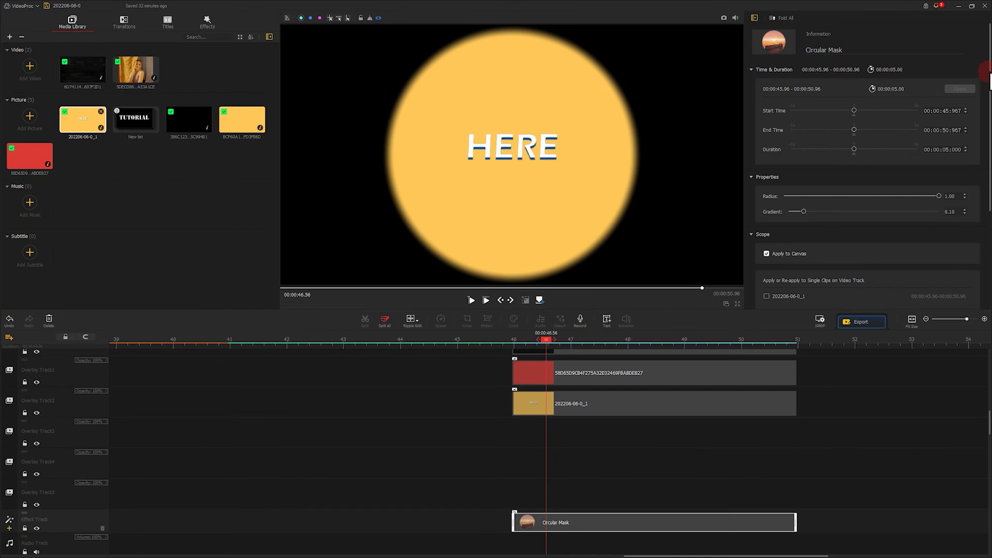
- Limit the mask to the HERE clip, not the canvas, with radius 0.64 and gradient 0.00
left_click_drag(988, 72, 938, 228)
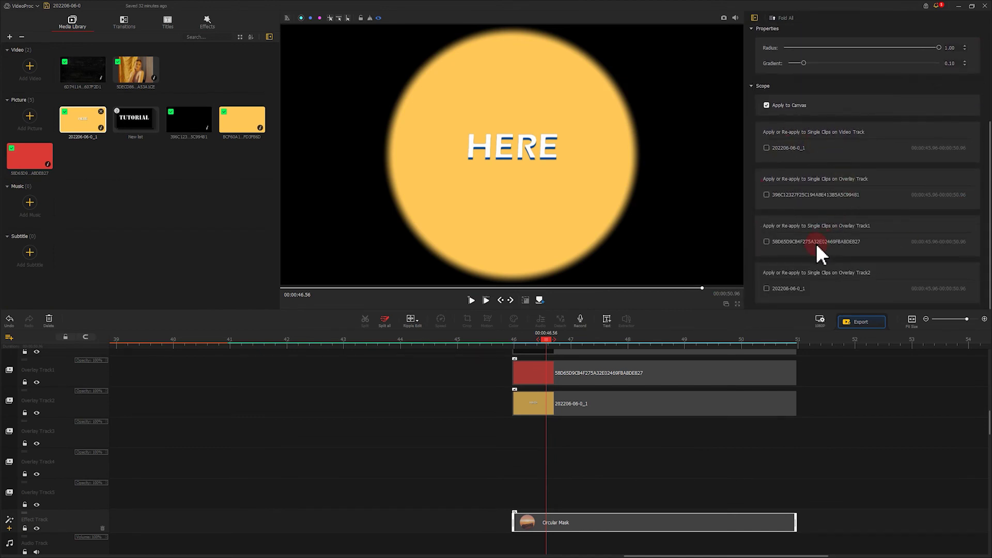
left_click(781, 290)
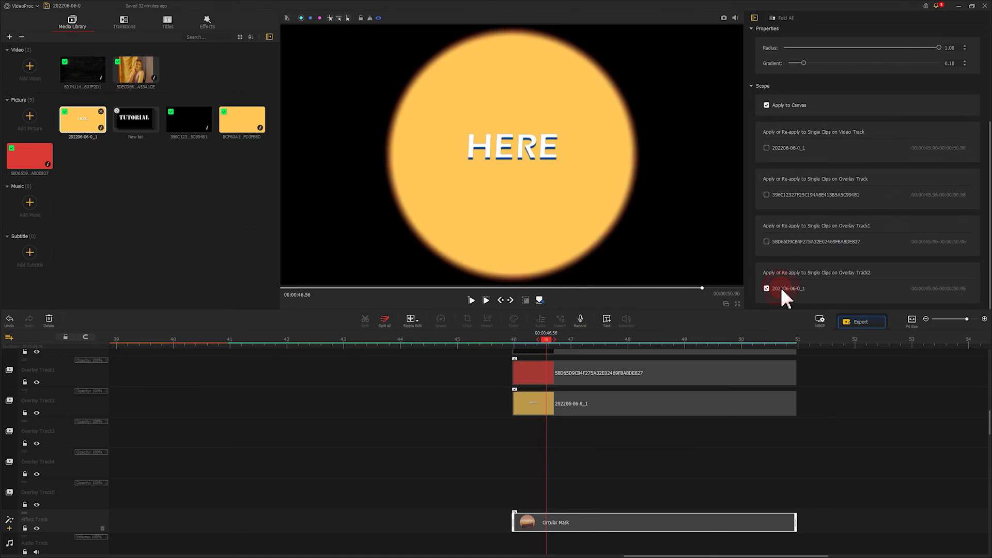
left_click(829, 243)
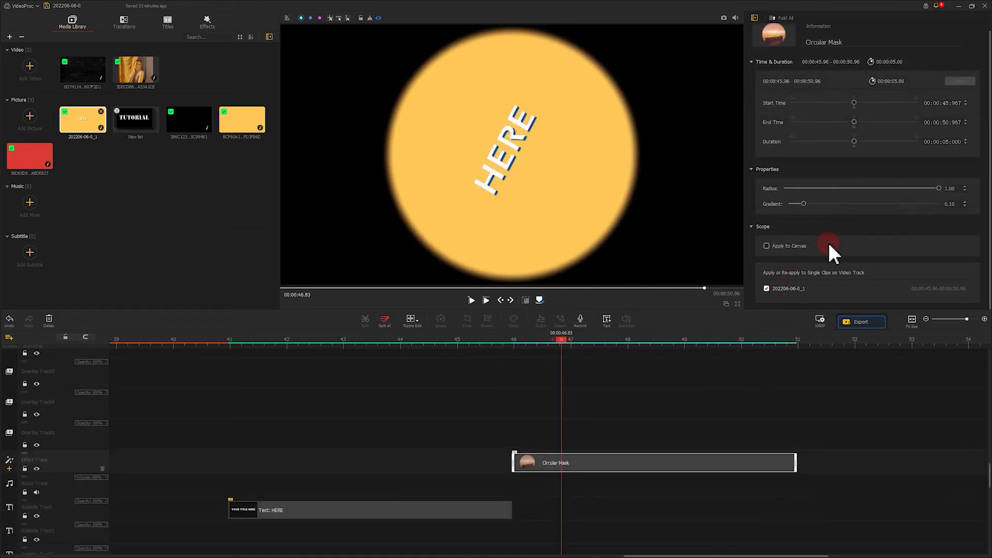
left_click_drag(938, 188, 883, 188)
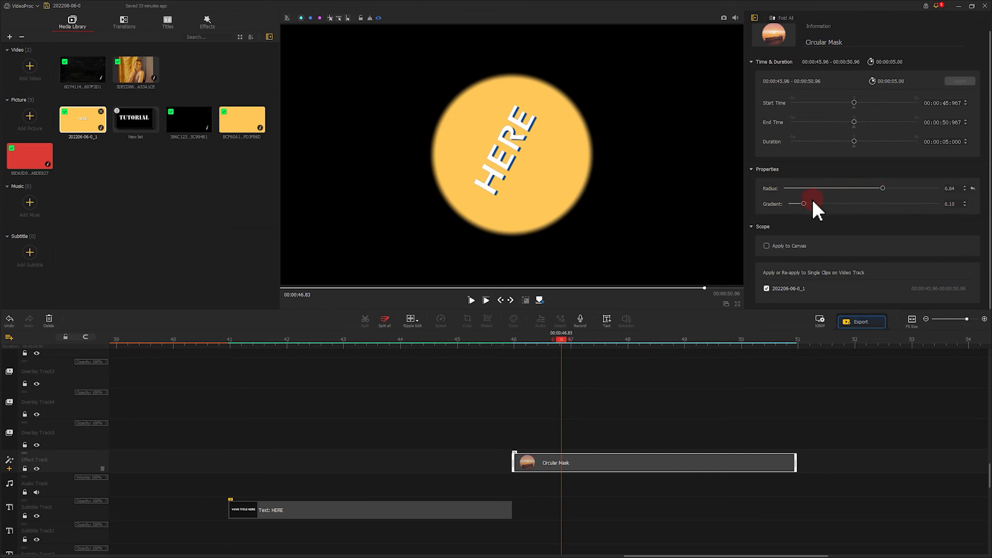
left_click_drag(804, 204, 789, 203)
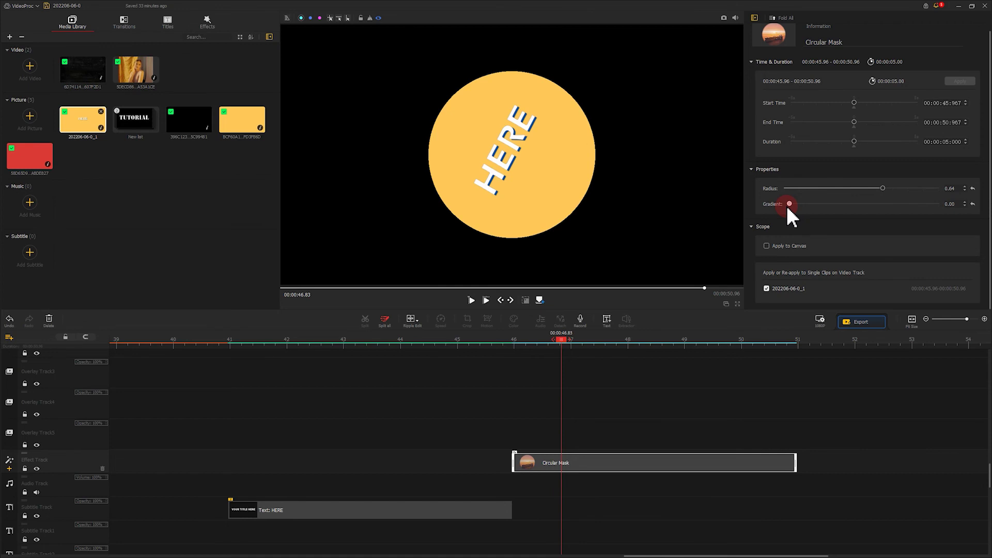
- Scale the HERE snapshot clip to 0.21, move it to the lower left, and play it back
scroll(889, 419, "up", 5)
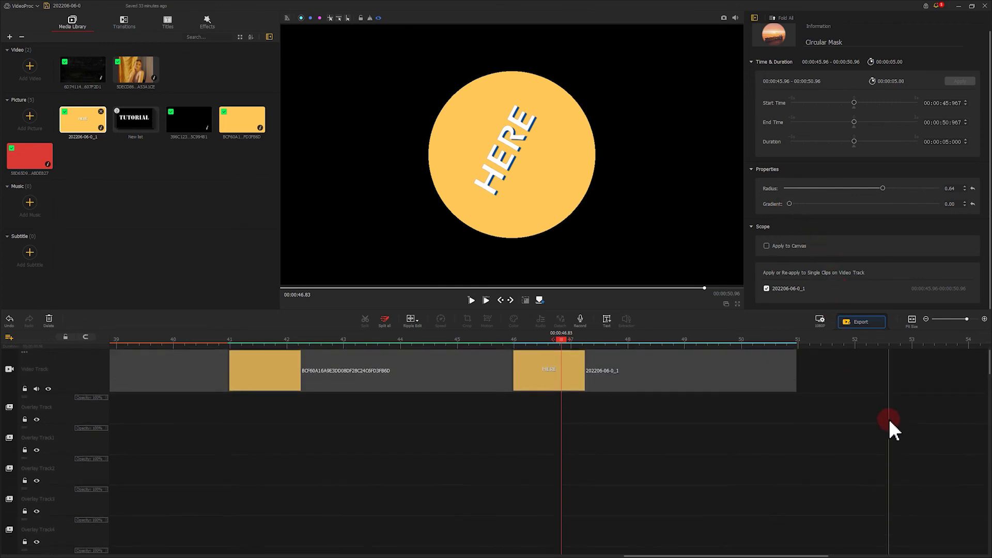
left_click(568, 365)
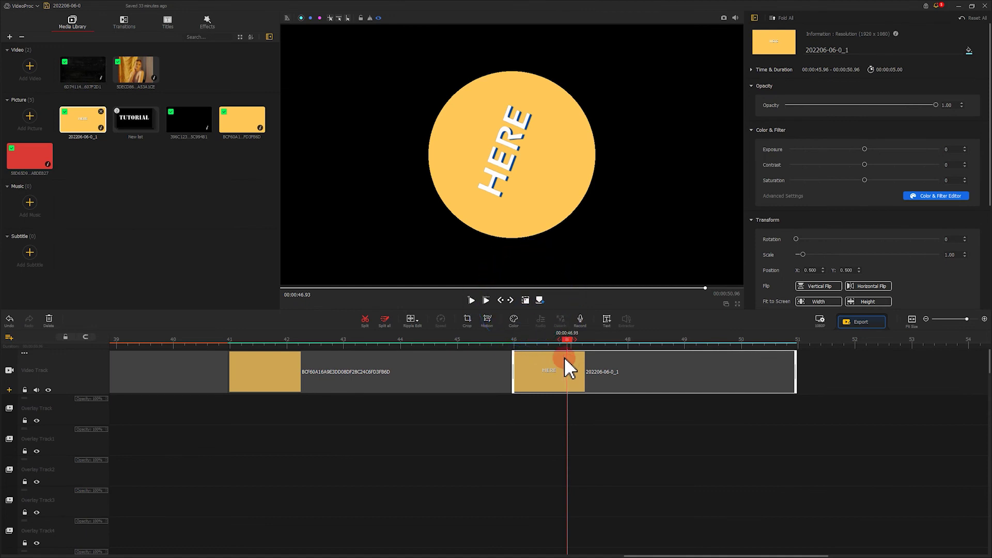
left_click(531, 303)
mouse_move(743, 283)
left_mouse_down()
mouse_move(502, 186)
mouse_move(449, 101)
mouse_move(445, 203)
mouse_move(429, 232)
mouse_move(445, 233)
left_mouse_up()
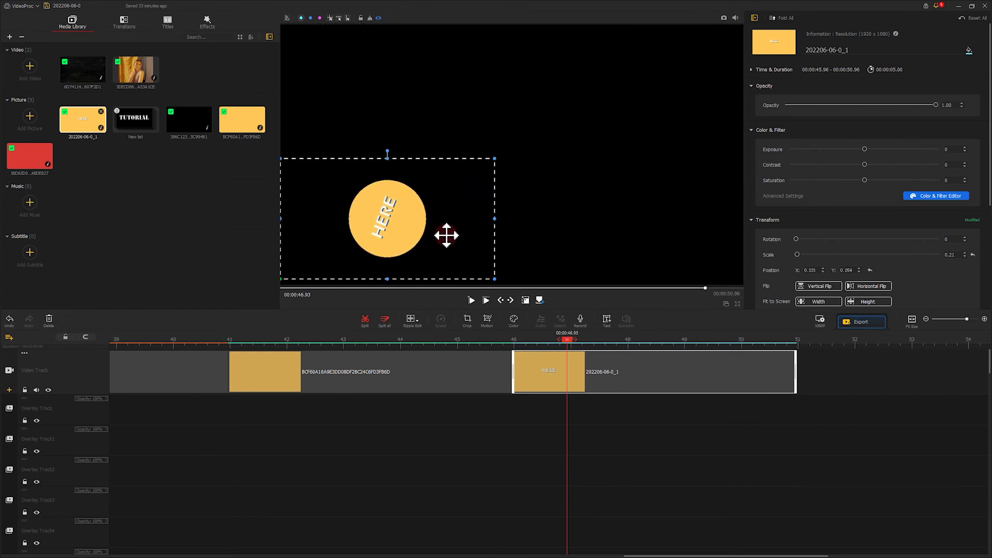
left_click(471, 299)
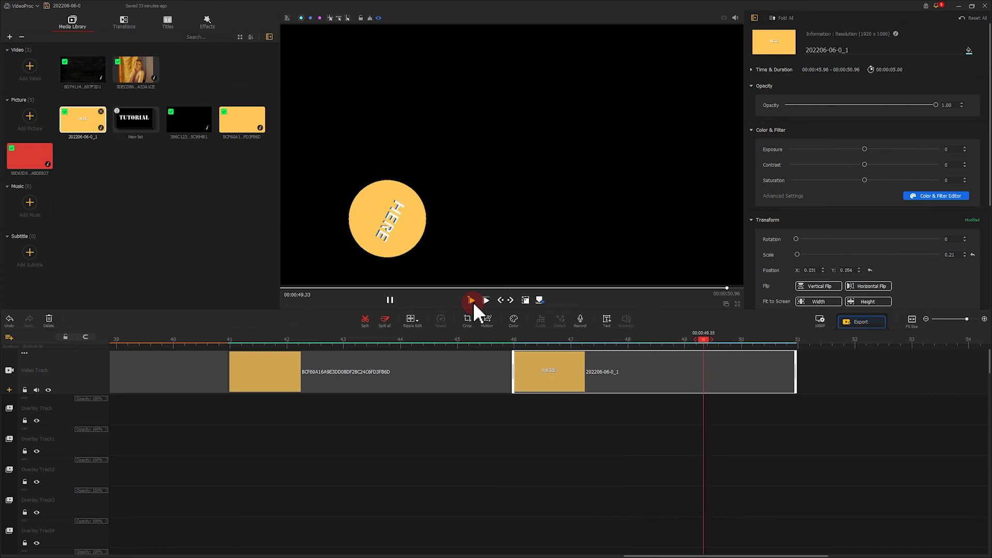
left_click(390, 300)
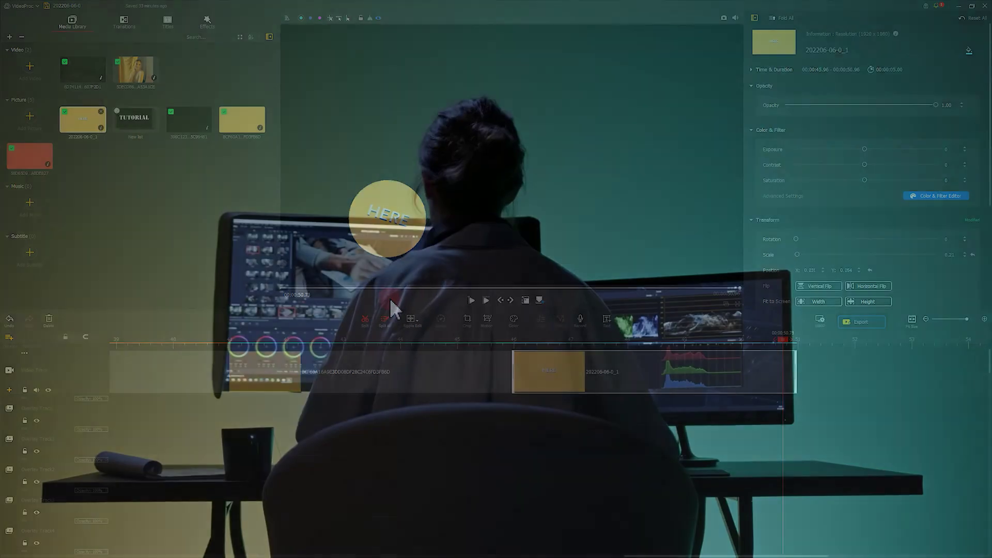